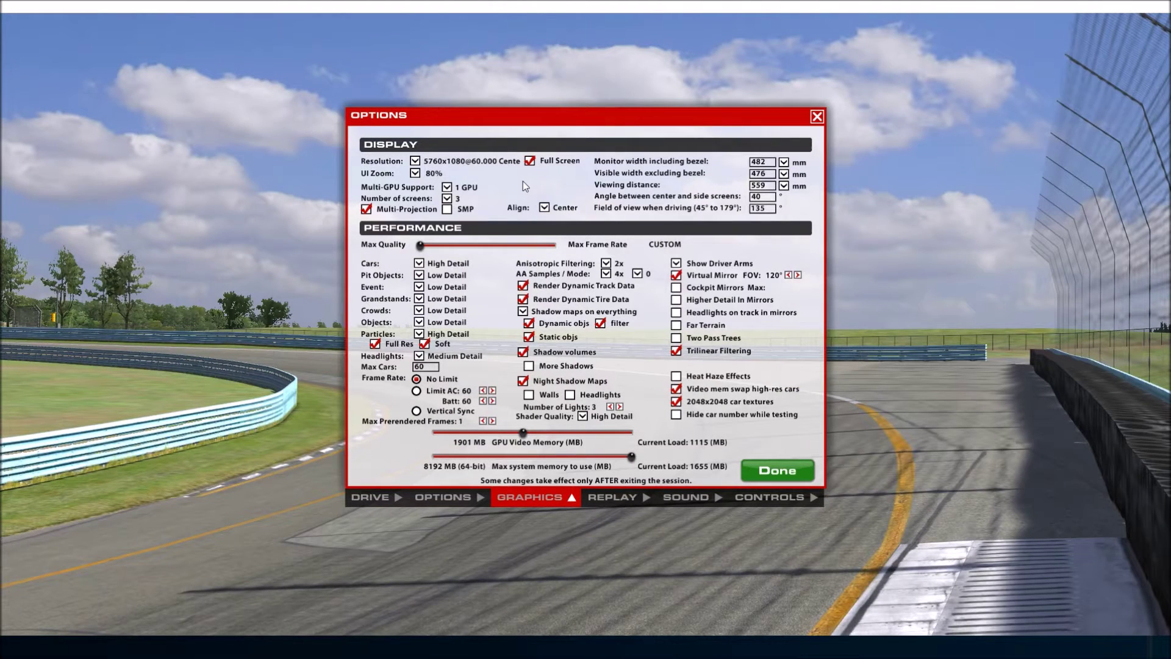
mouse_move(522, 181)
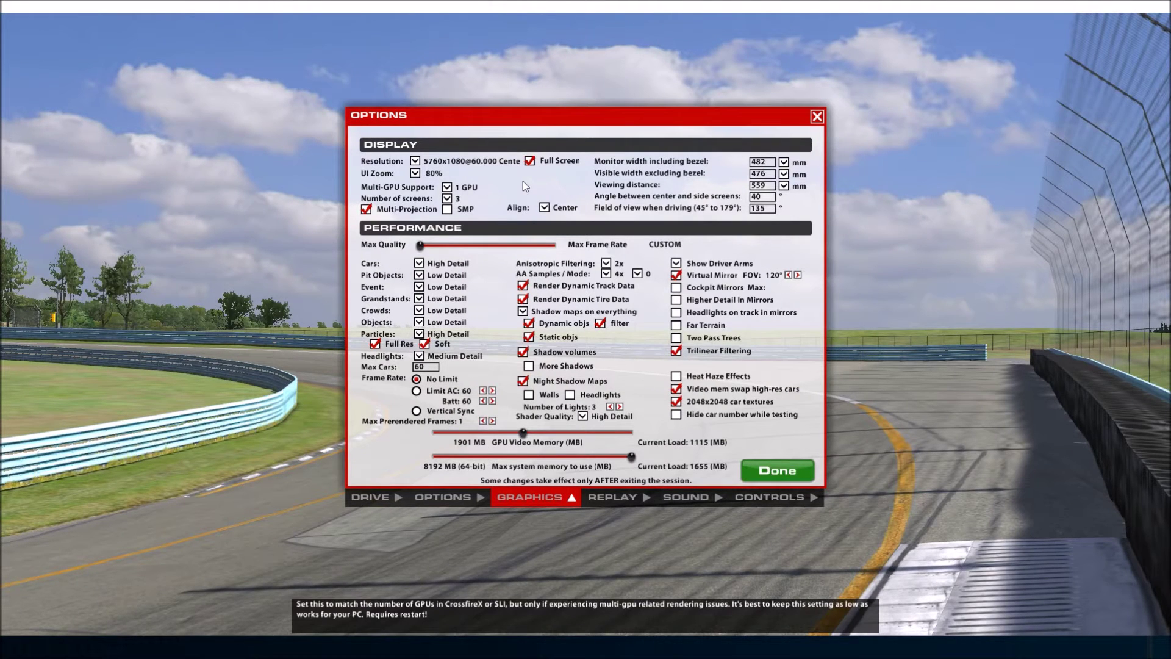
click(415, 162)
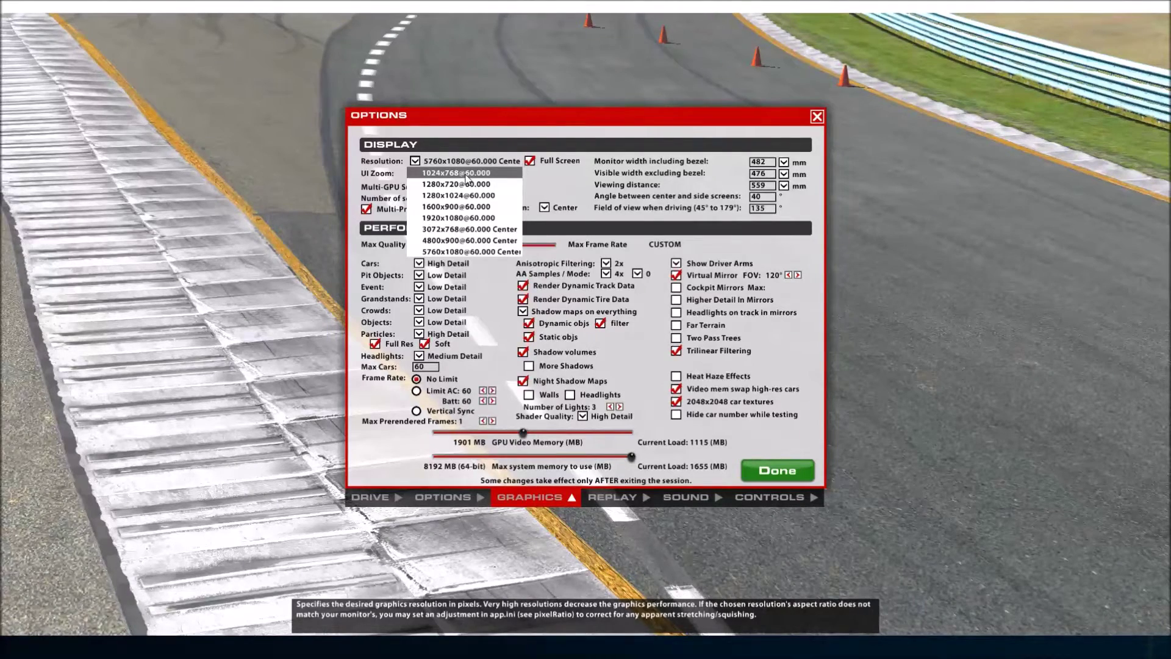
- Review the Resolution and UI Zoom lists, keeping 5760x1080 and 80%
click(553, 178)
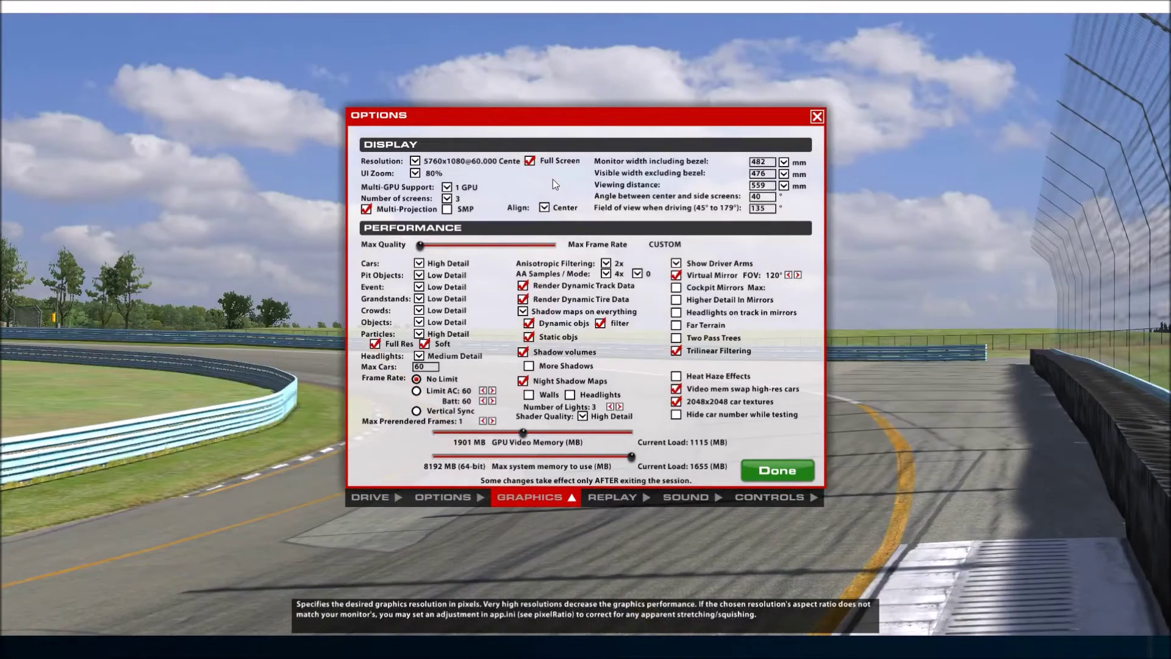
click(415, 162)
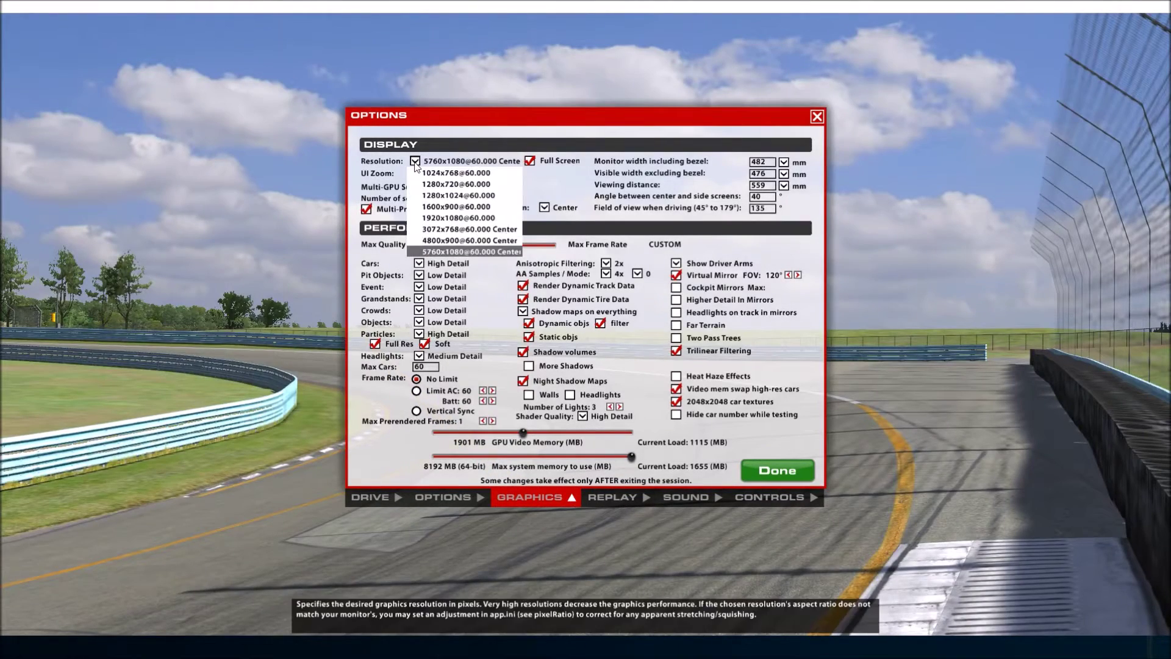
click(558, 176)
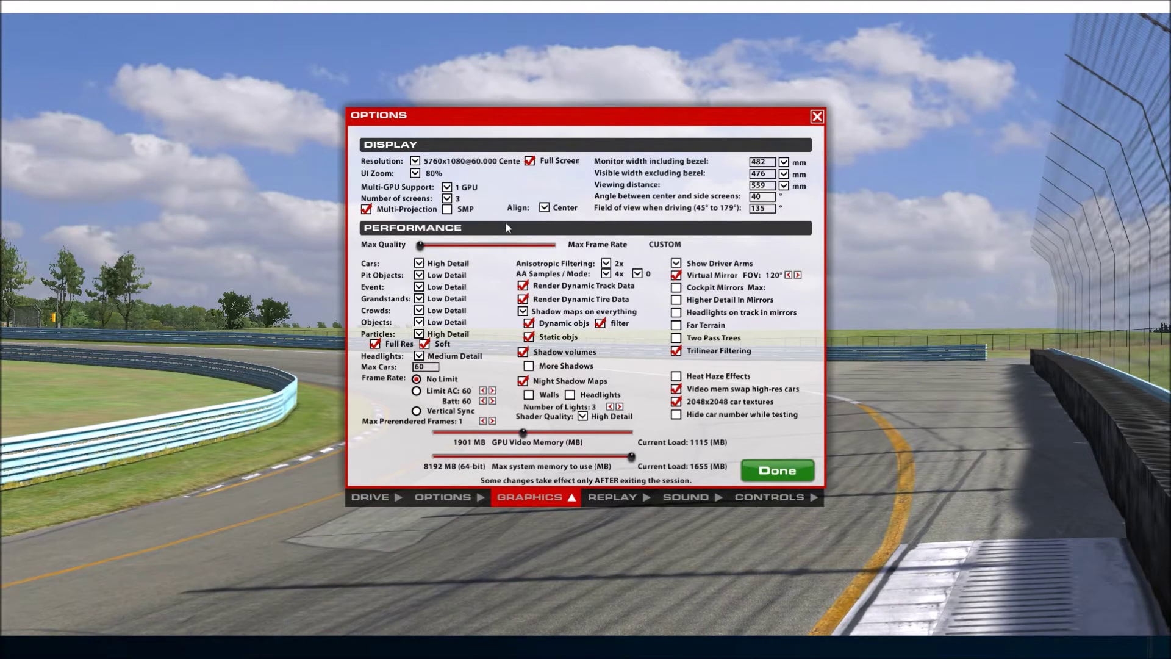
mouse_move(528, 207)
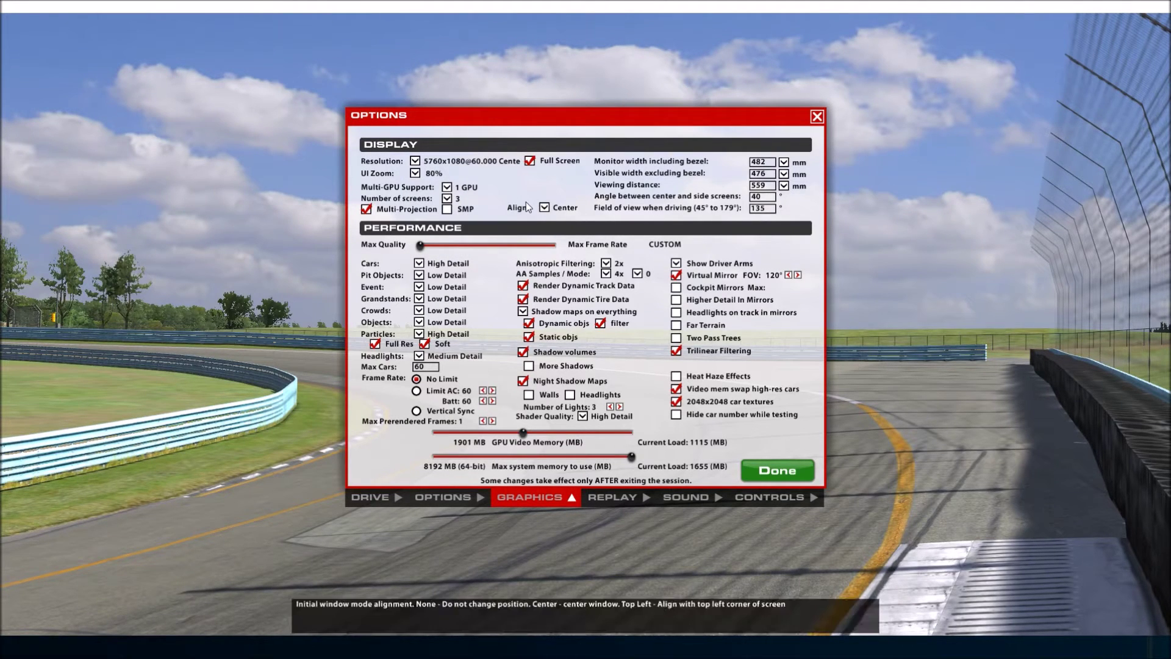
click(500, 174)
click(566, 181)
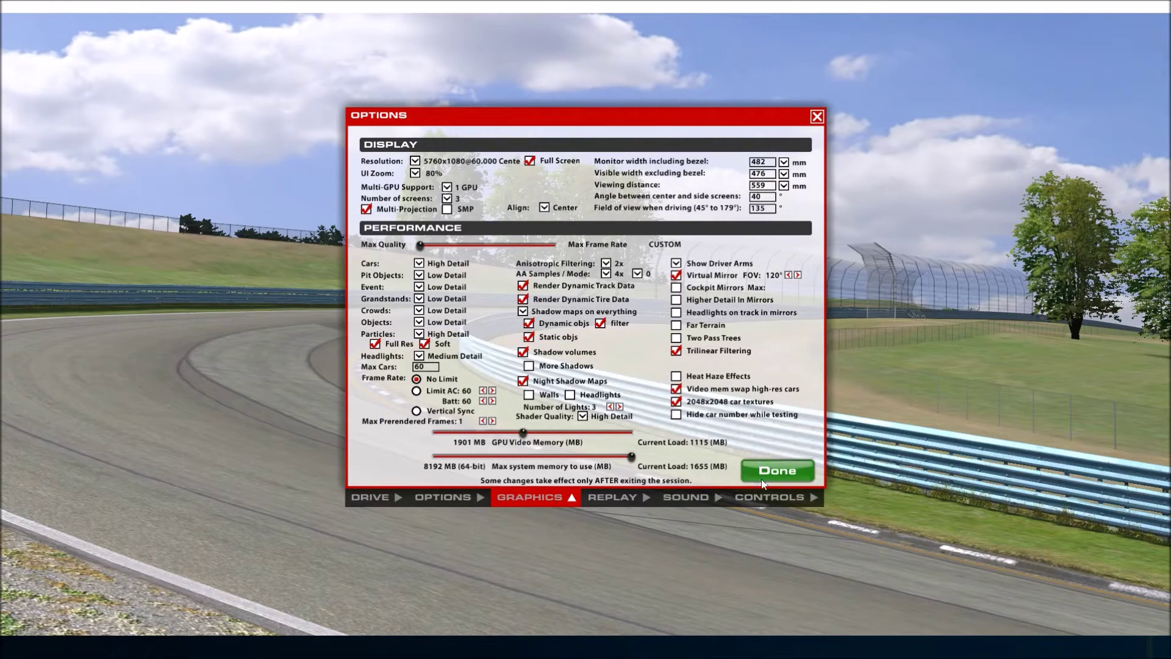
- Close the graphics options and quit the test session
click(763, 462)
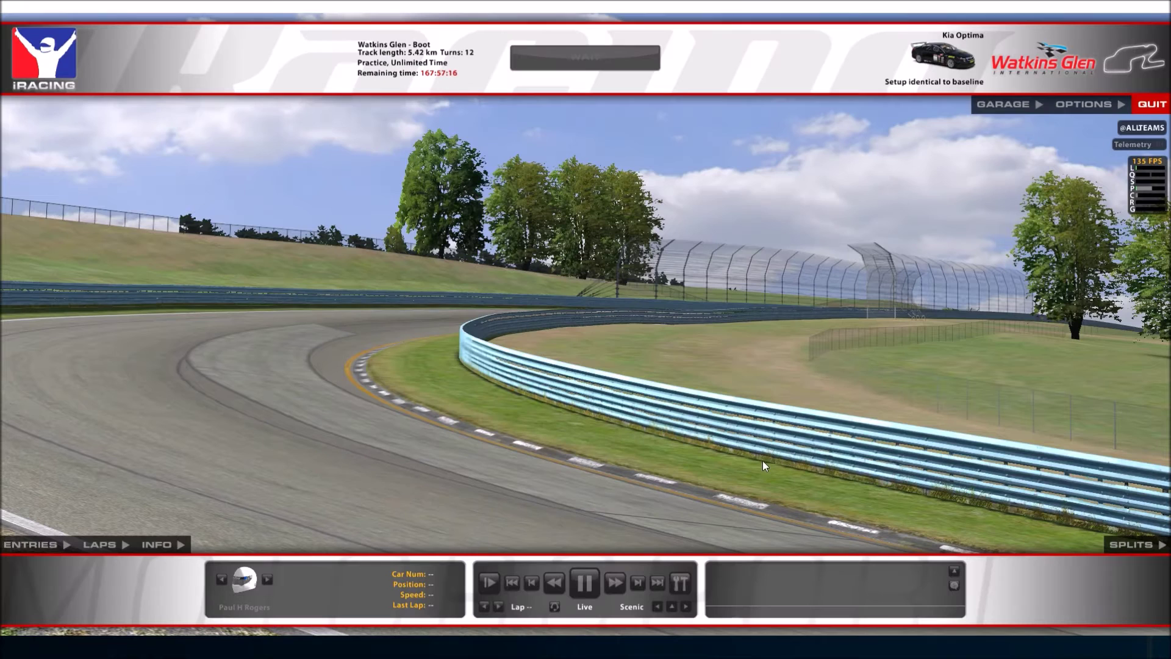
click(1151, 105)
click(549, 342)
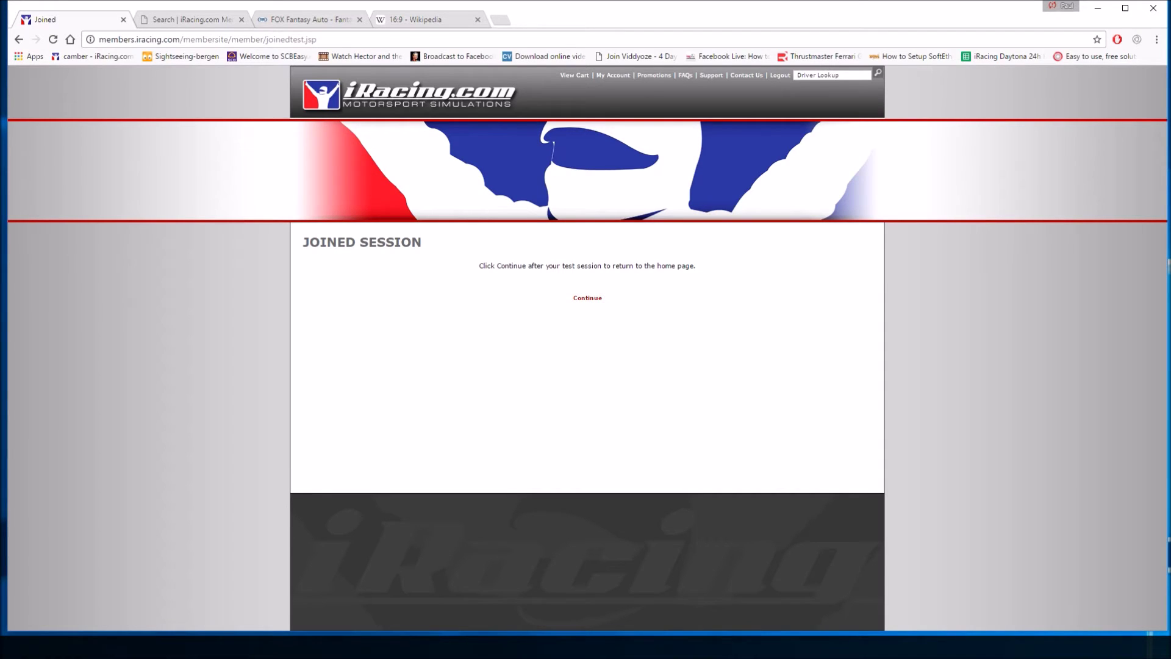
- Open app.ini from Documents\iRacing in Notepad via its Edit command
key(super+e)
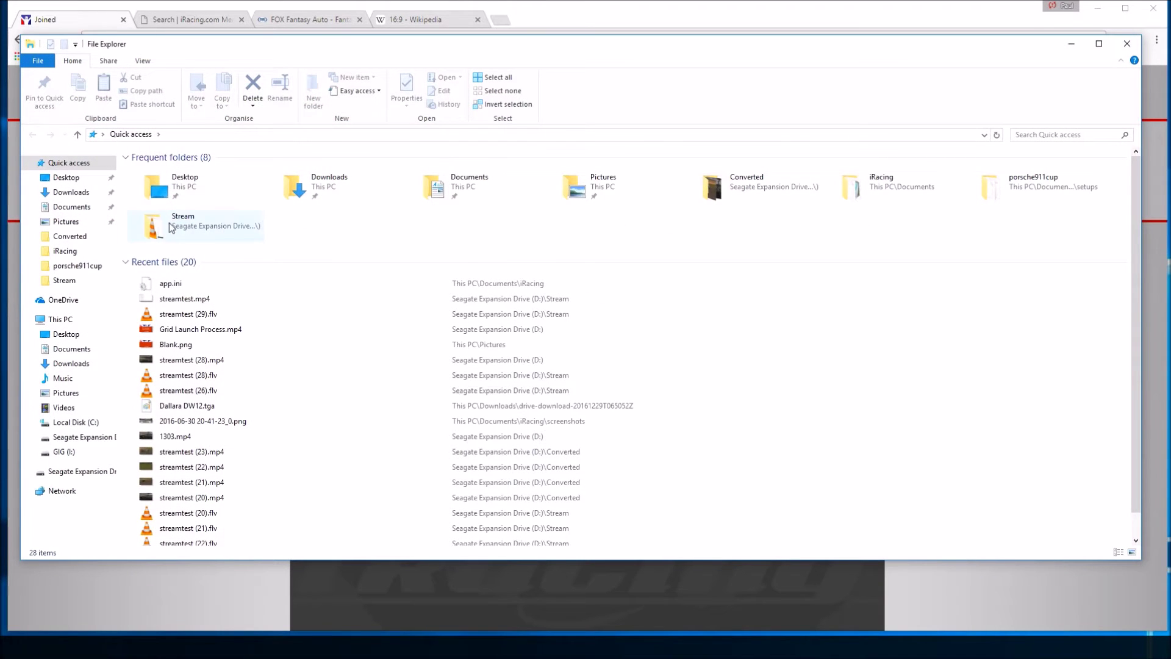
double_click(857, 188)
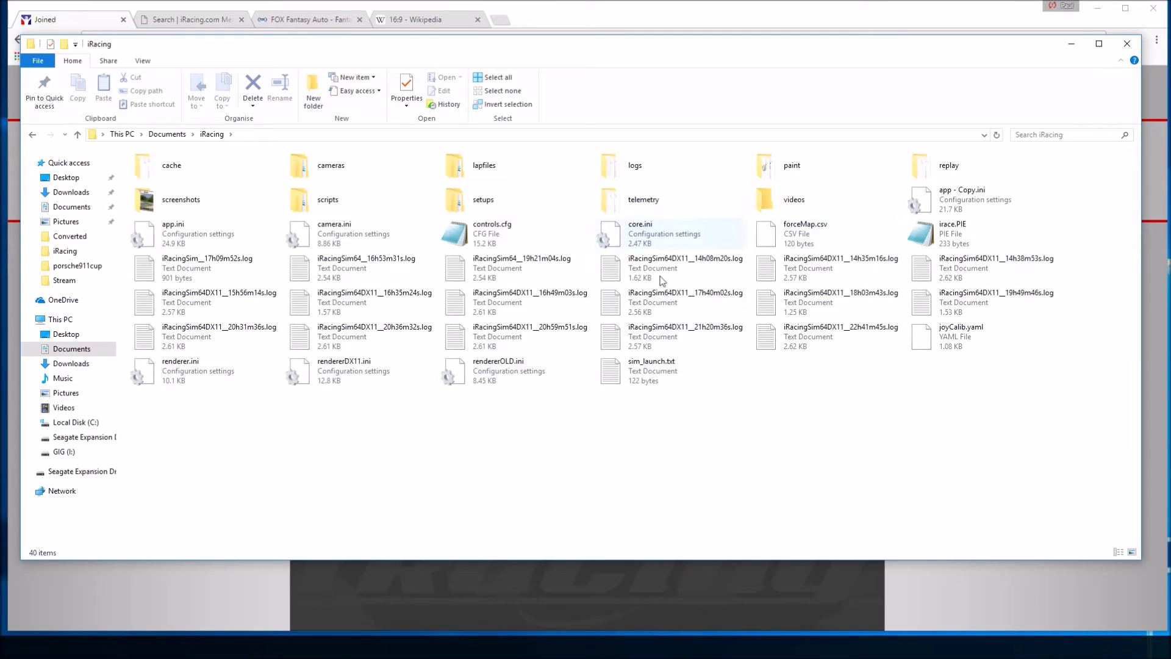
click(181, 236)
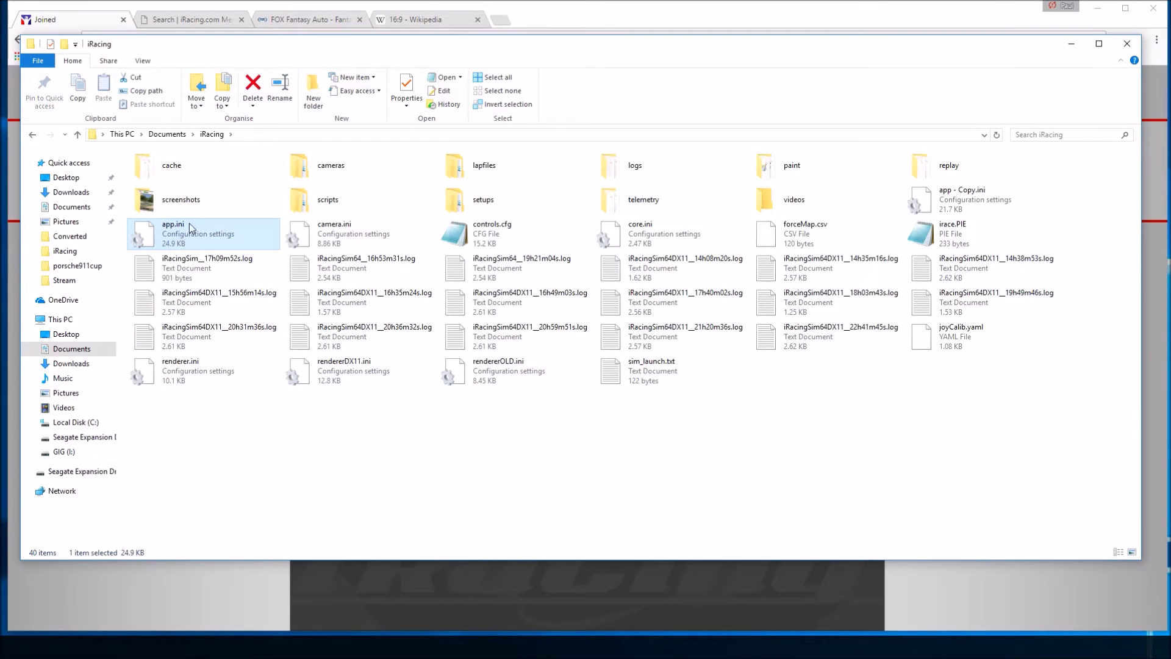
right_click(163, 237)
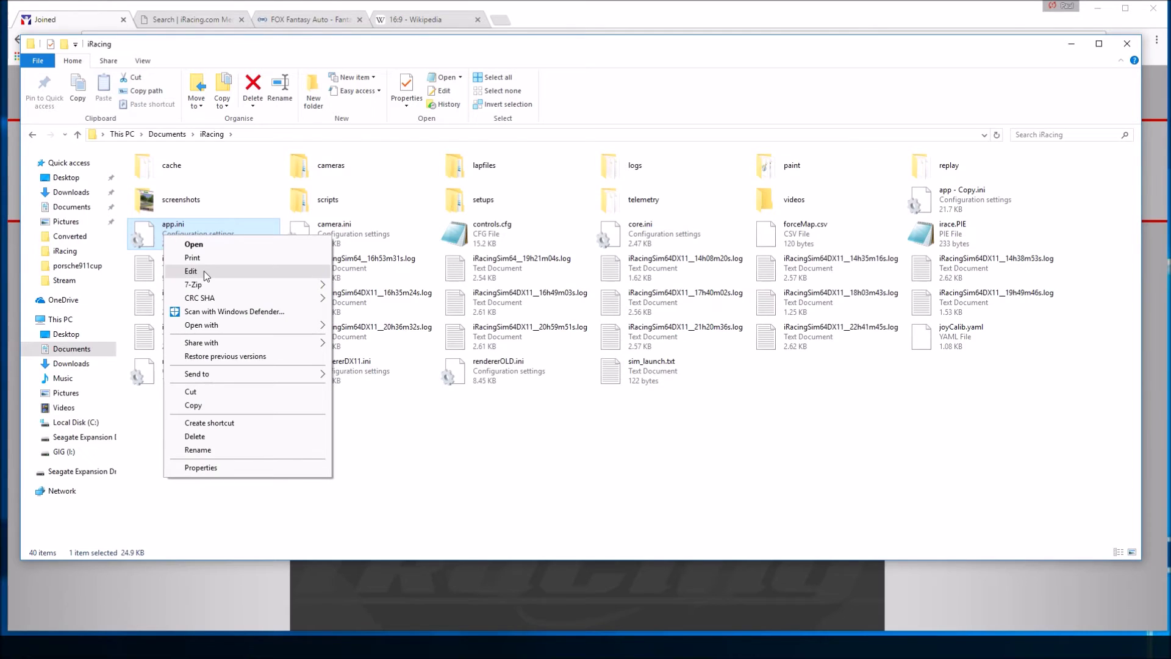
click(203, 271)
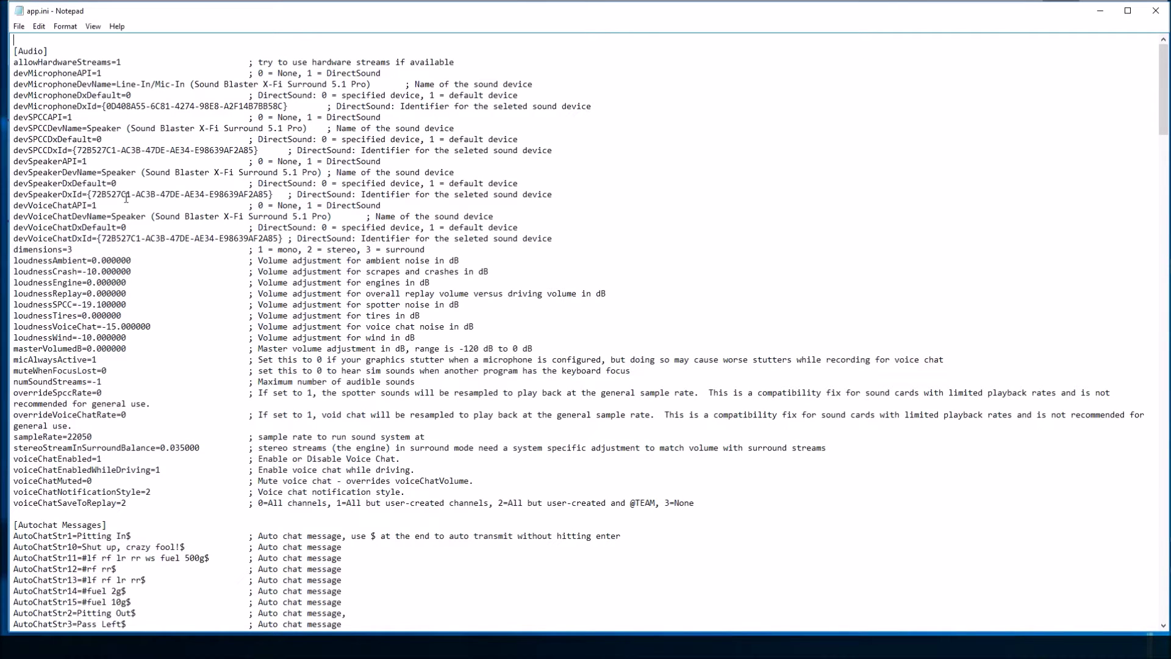
- Scroll app.ini to the [Graphics DX11] section showing fullScreenWidth=5760 and fullScreenHeight=1080
scroll(126, 197, down, 12)
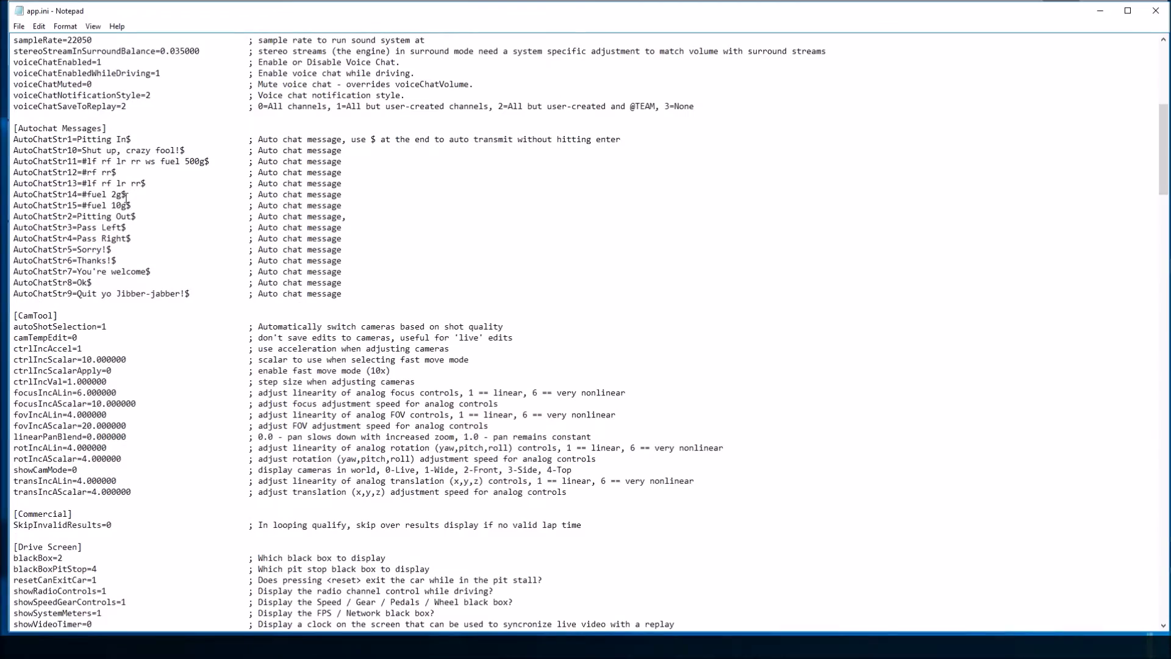
scroll(127, 197, down, 10)
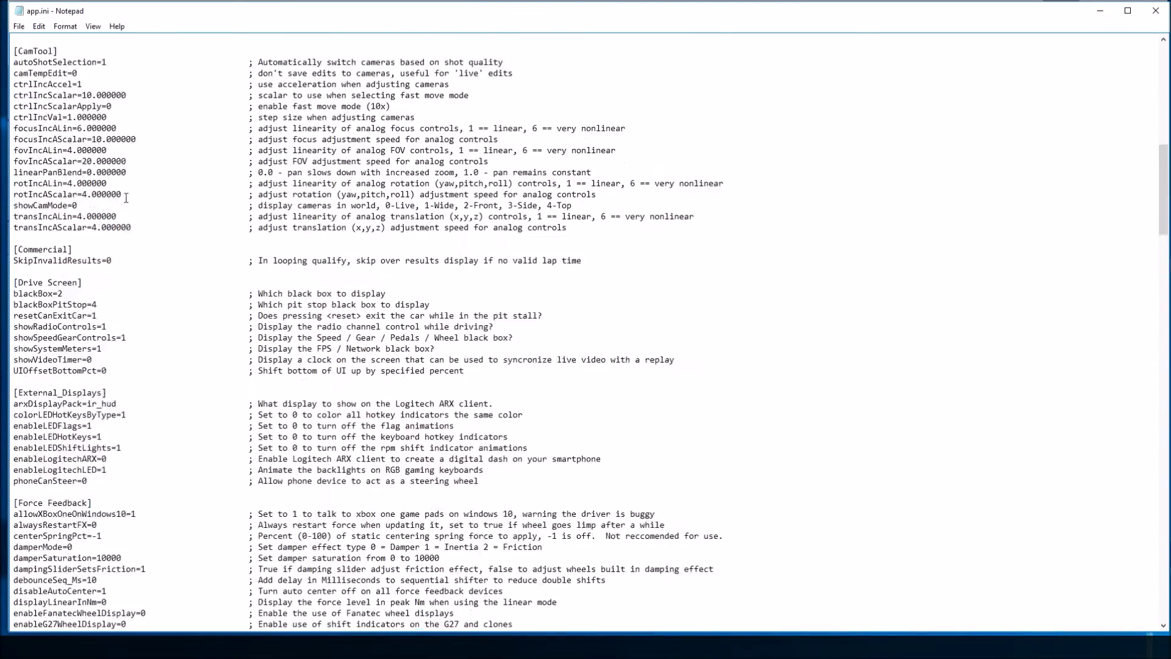
scroll(126, 197, down, 3)
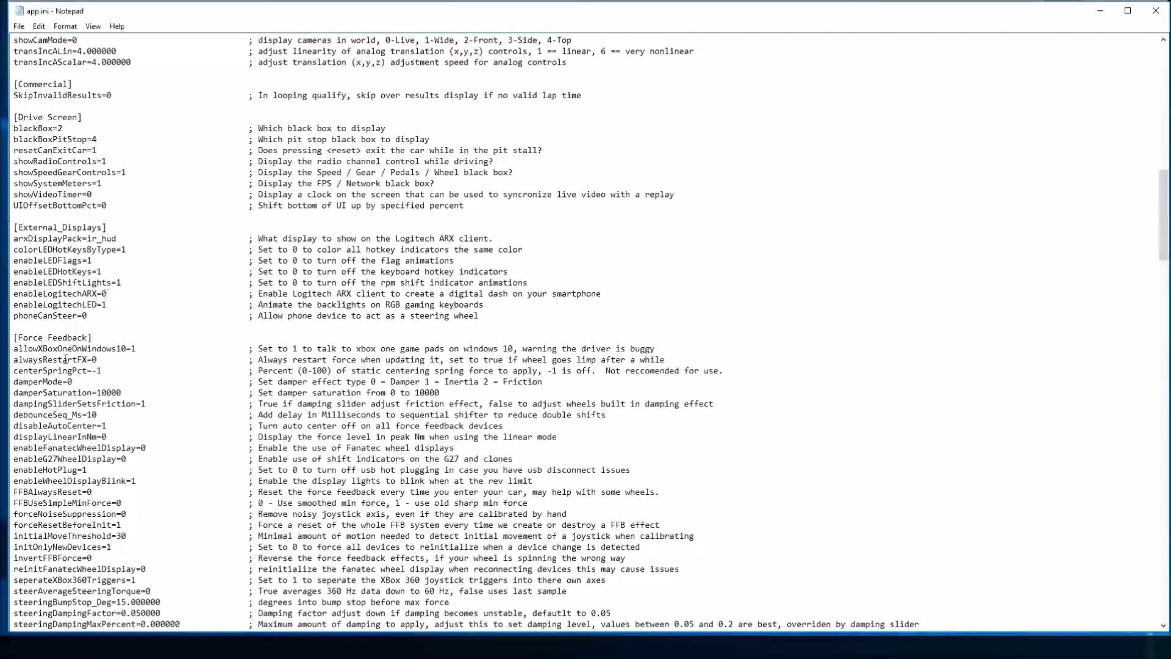
scroll(98, 313, down, 12)
scroll(99, 313, down, 2)
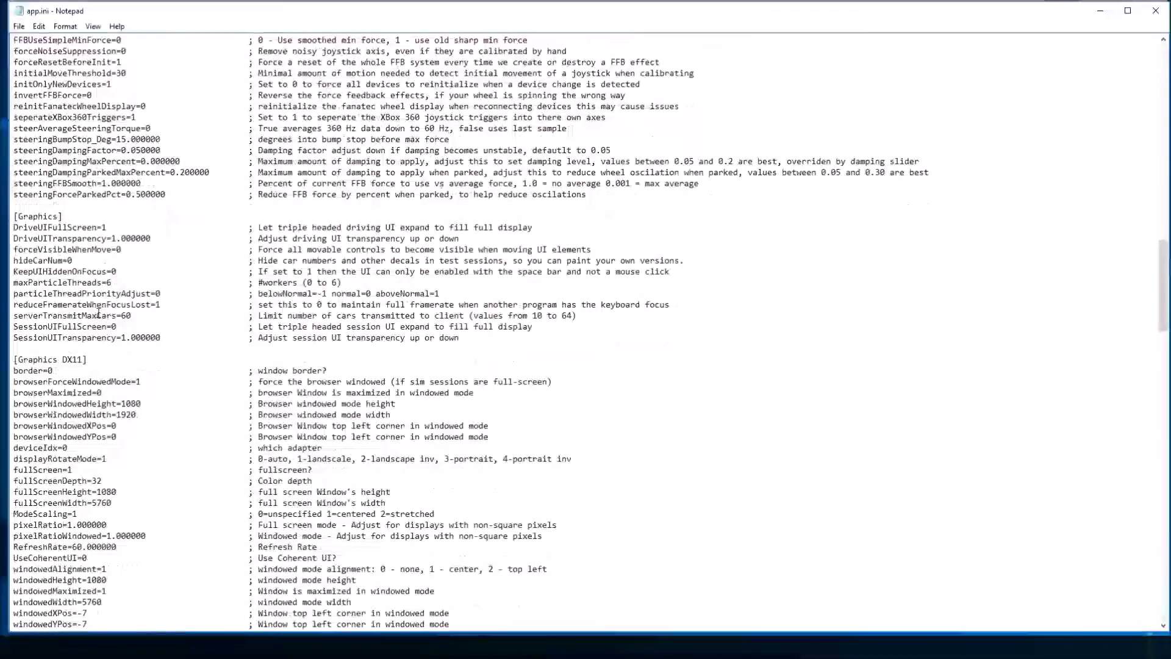
click(58, 216)
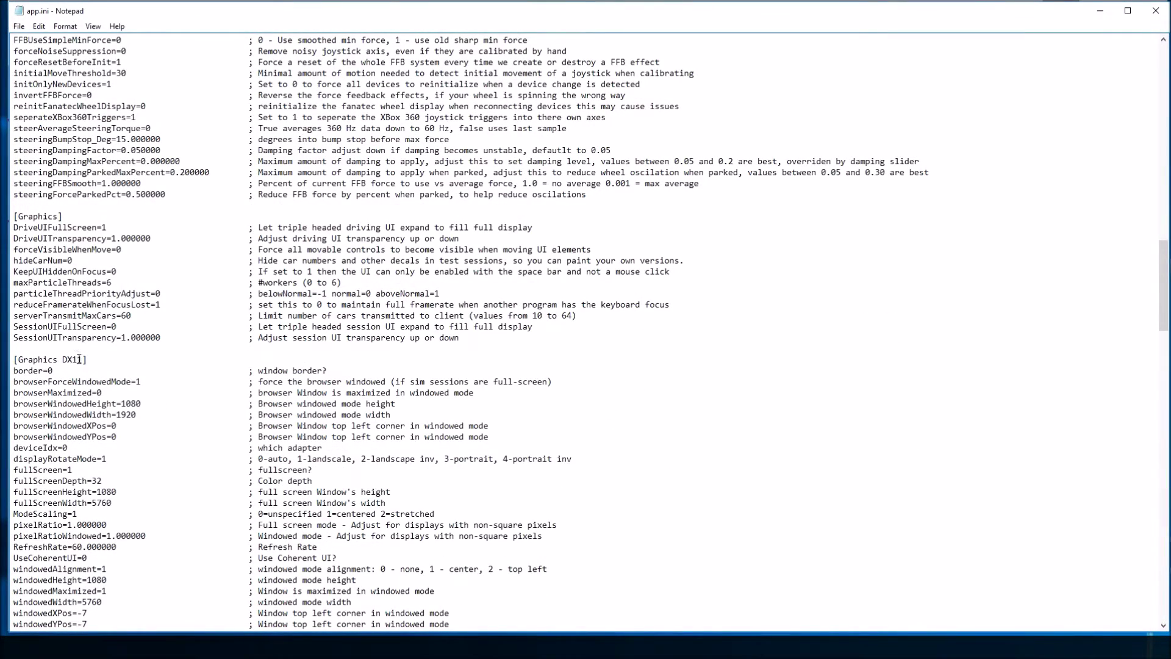
scroll(101, 359, down, 7)
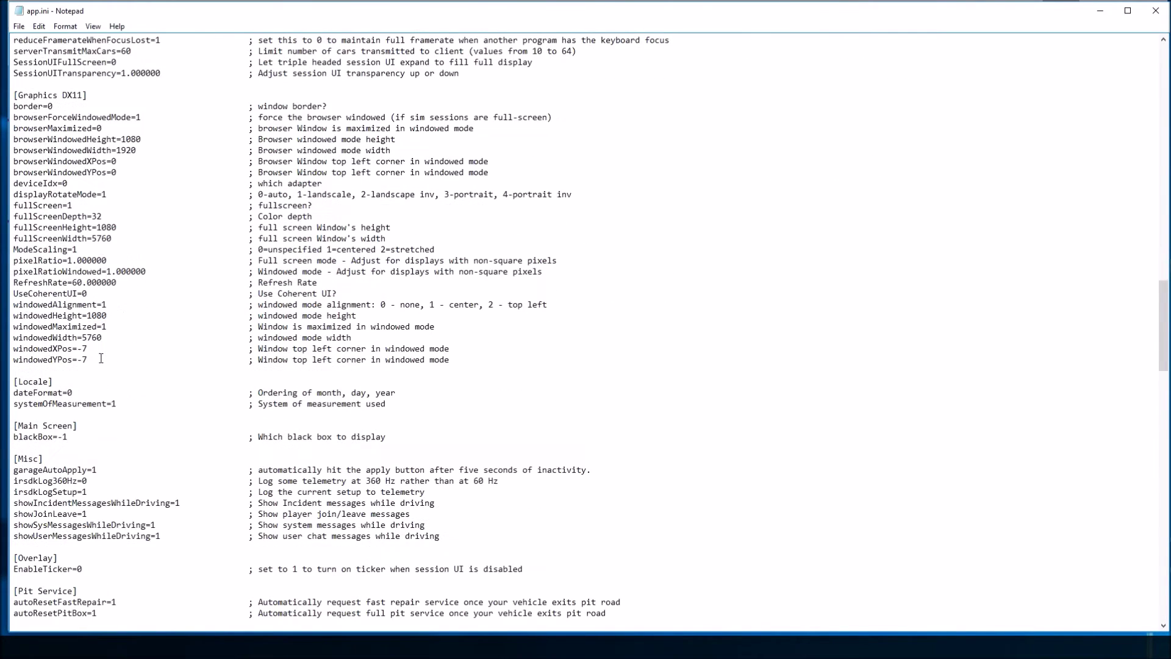
scroll(101, 358, up, 1)
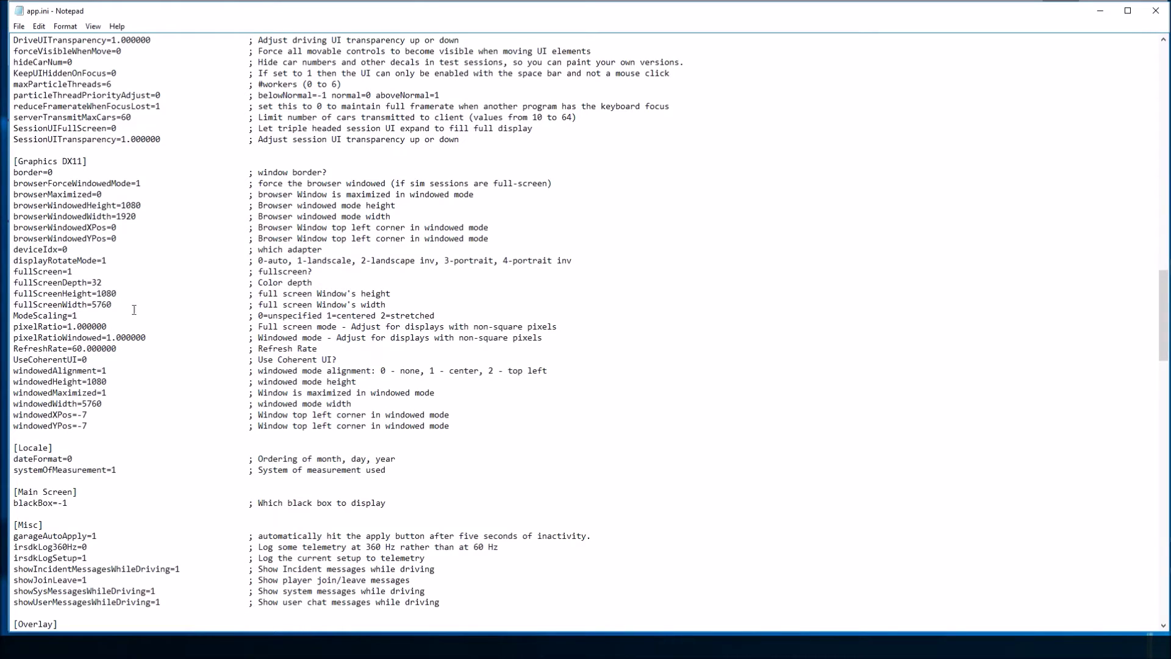
drag(13, 271, 118, 303)
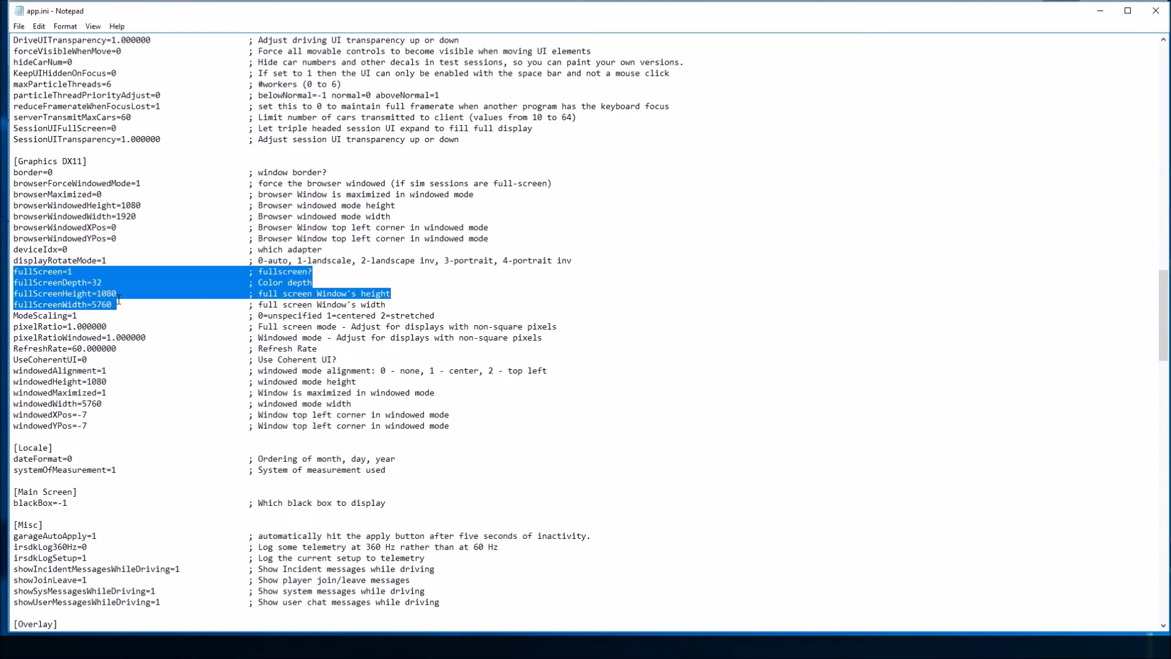
drag(119, 300, 113, 307)
click(116, 303)
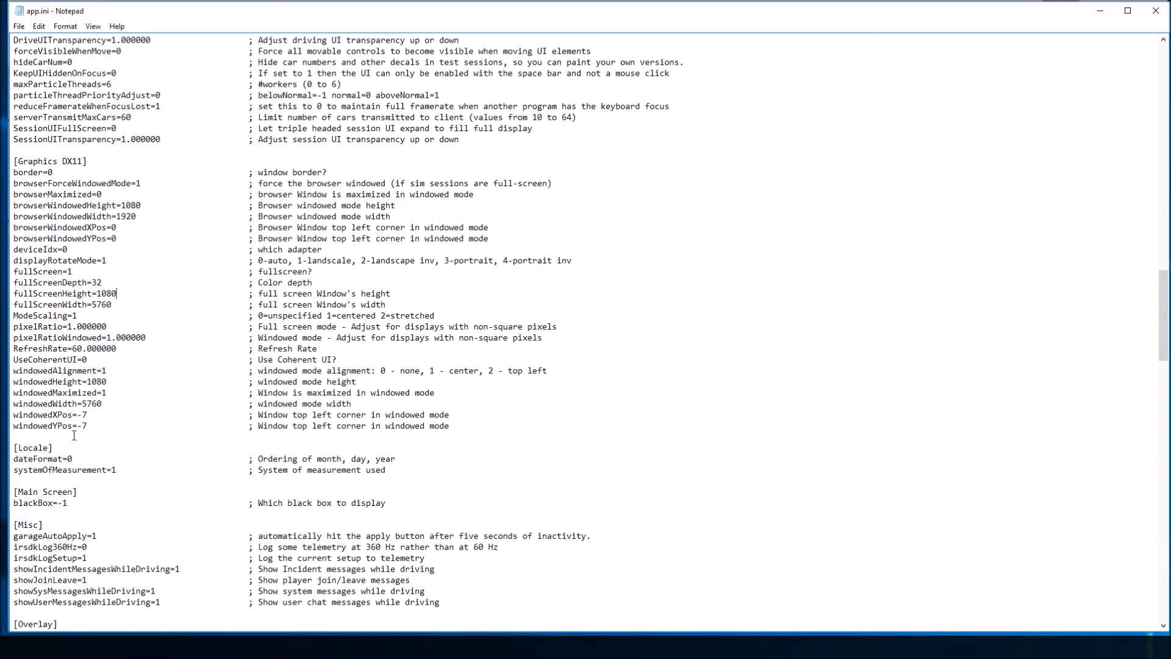
key(Up)
key(Delete)
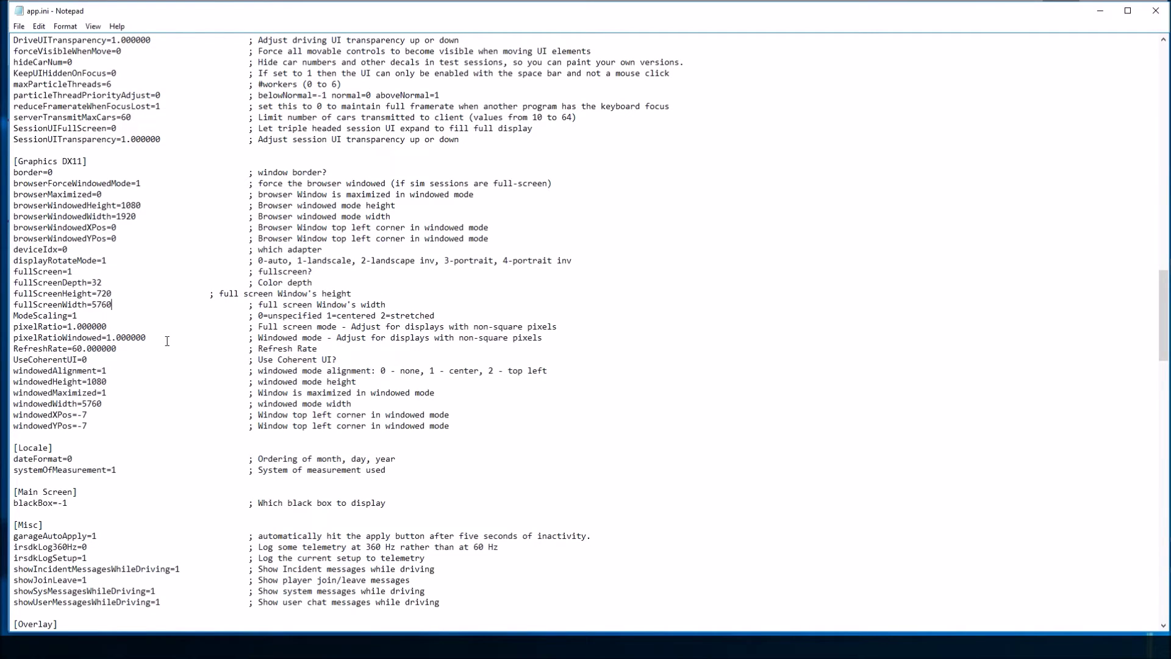
- Change fullScreenWidth to 3840, windowedHeight to 720 and windowedWidth to 3840
key(BackSpace)
key(BackSpace)
key(BackSpace)
key(BackSpace)
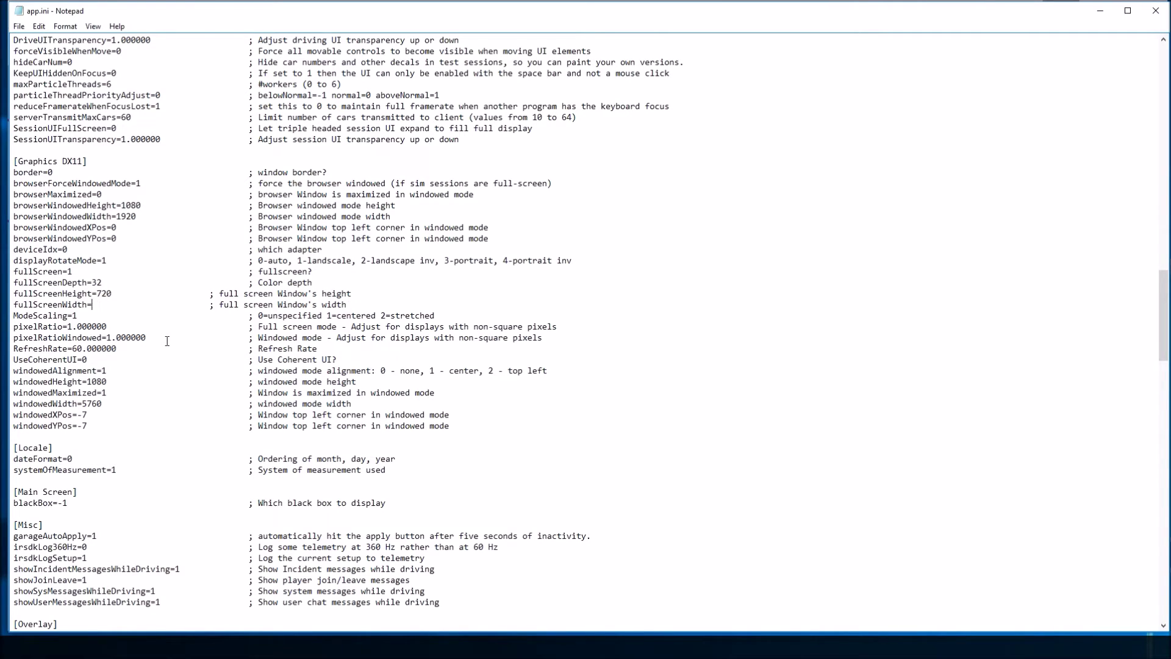
text(3840)
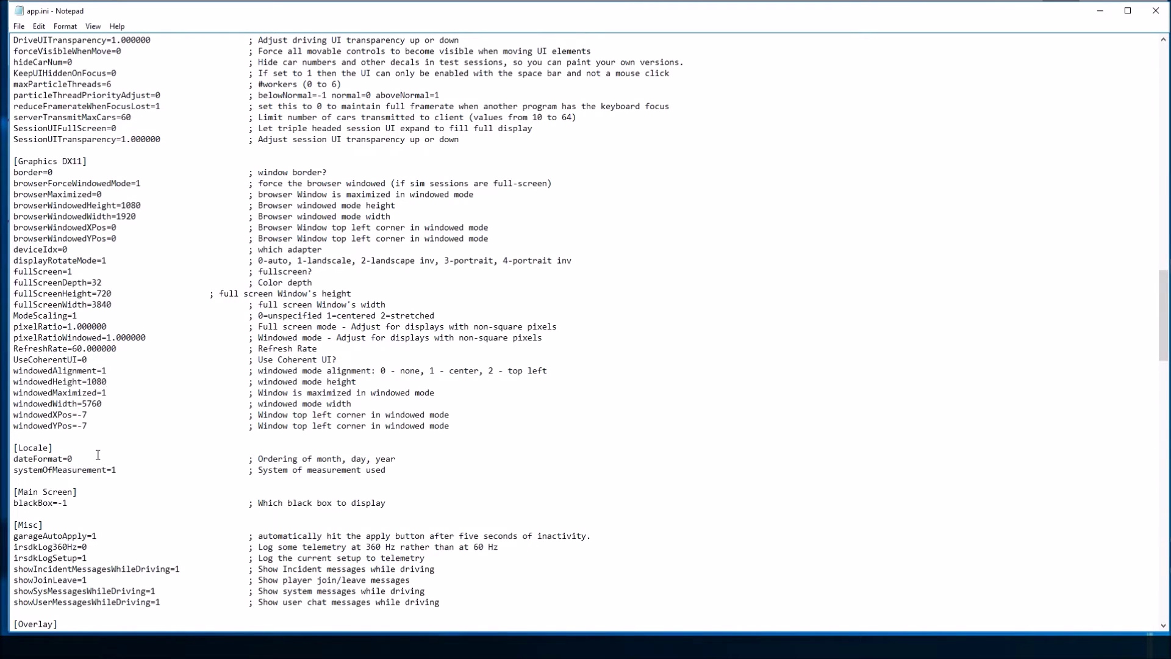
key(BackSpace)
key(BackSpace)
key(BackSpace)
key(BackSpace)
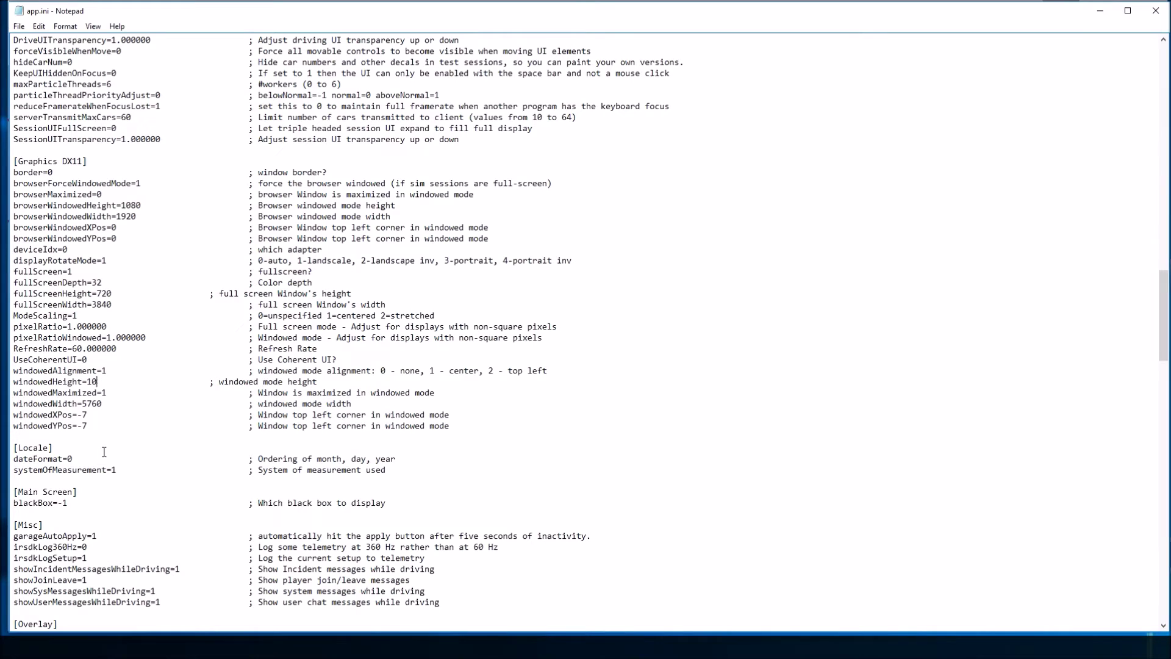
text(720)
click(101, 404)
key(BackSpace)
key(BackSpace)
key(BackSpace)
key(BackSpace)
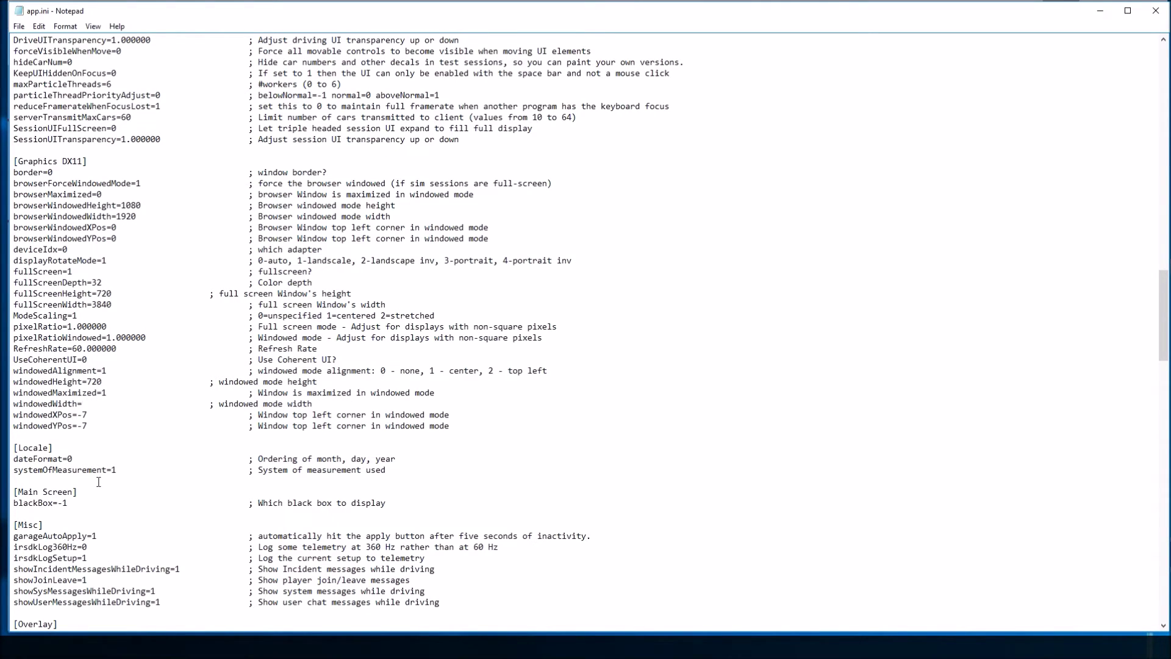
text(3840)
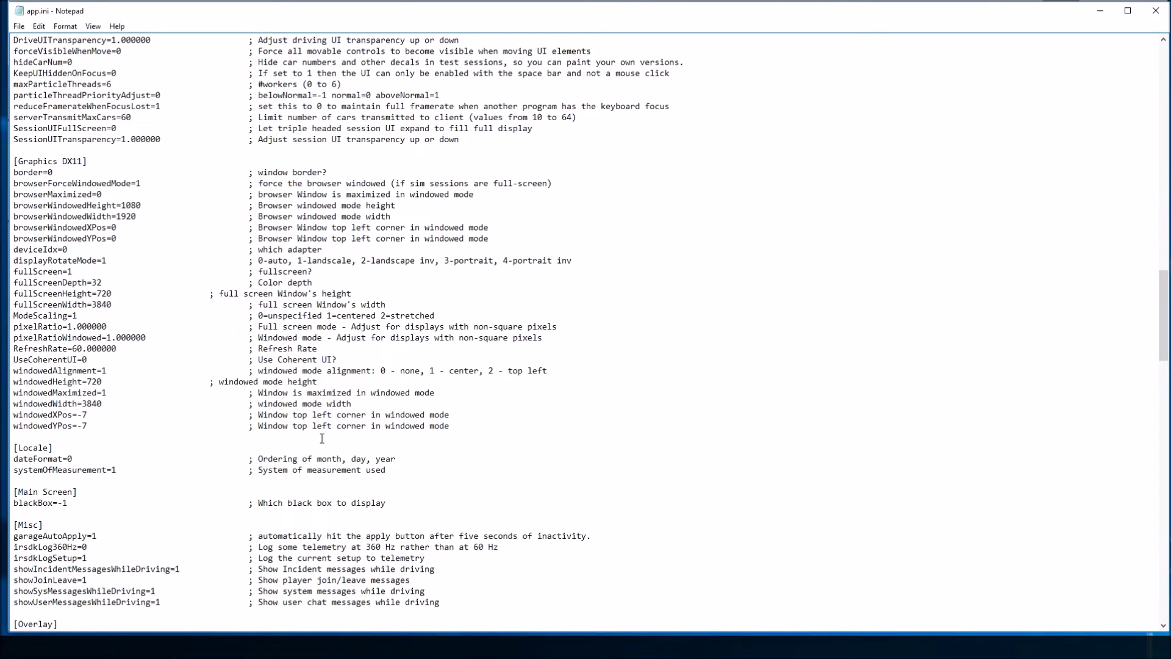
- Save app.ini, then save a copy named appold.ini
click(19, 27)
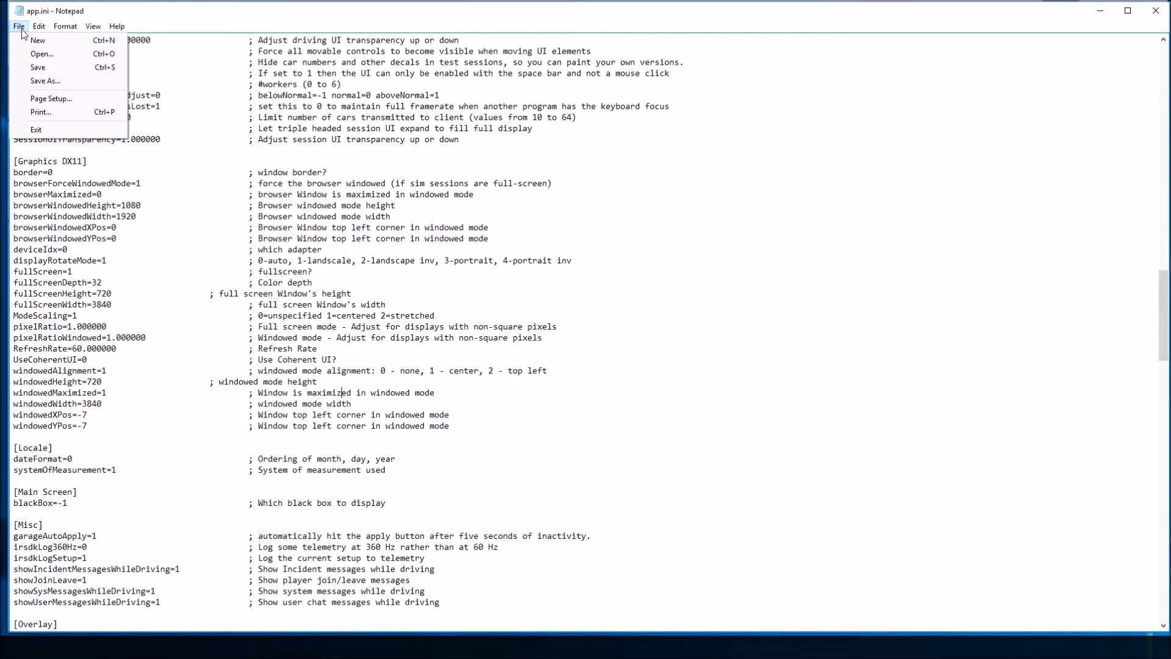
click(57, 68)
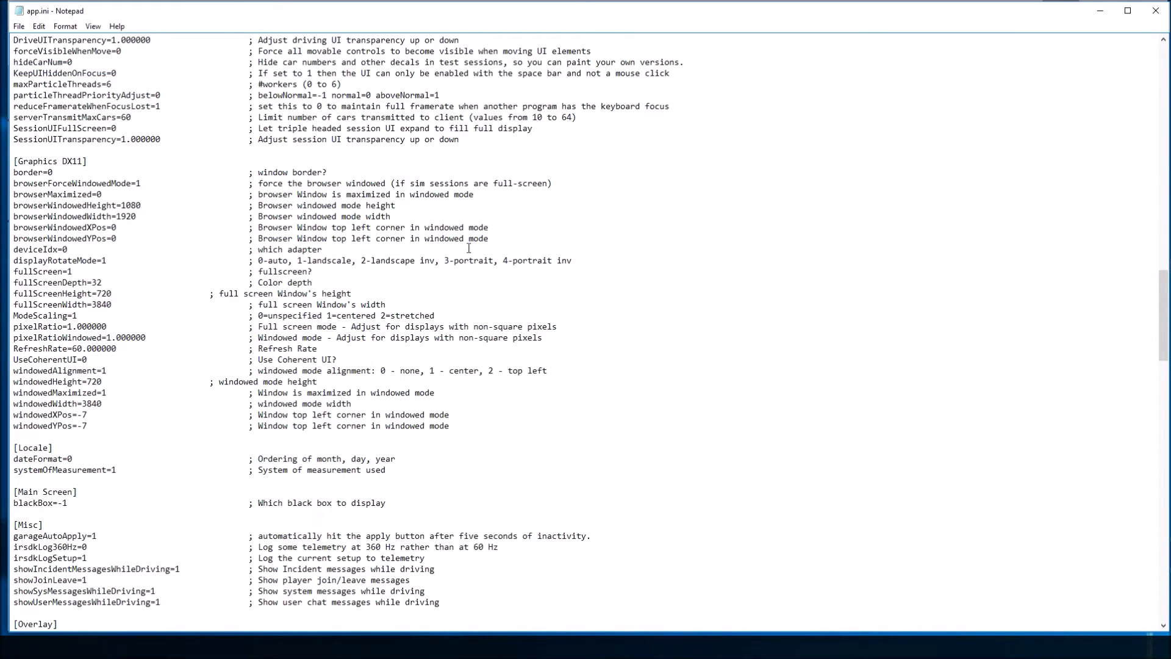
click(23, 26)
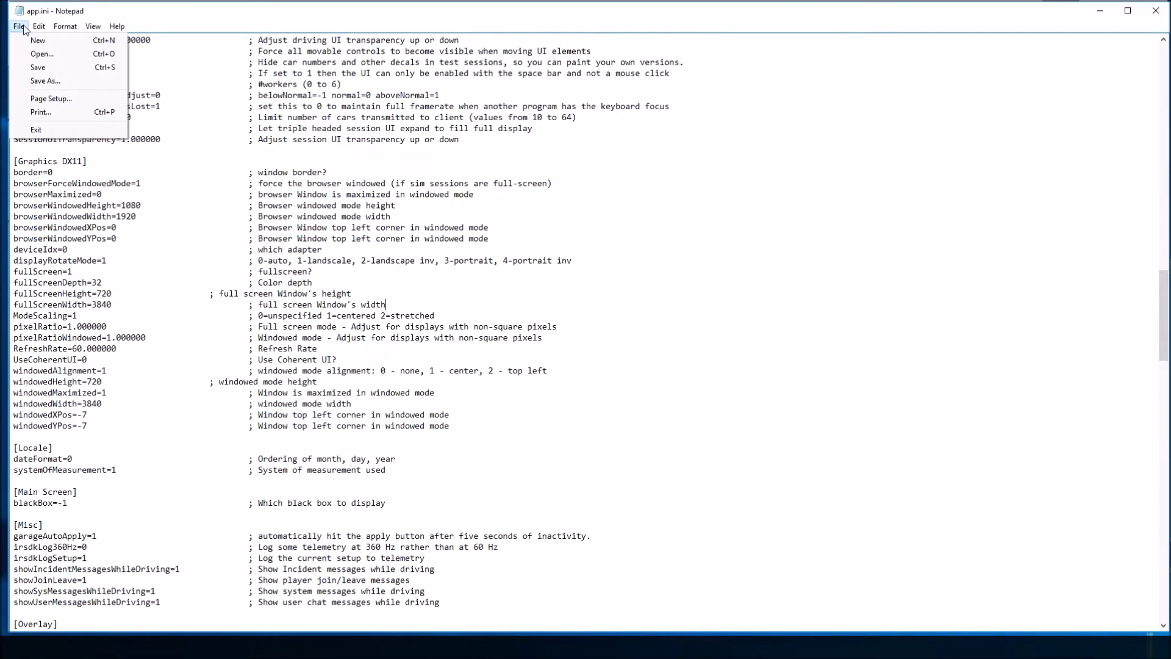
click(65, 82)
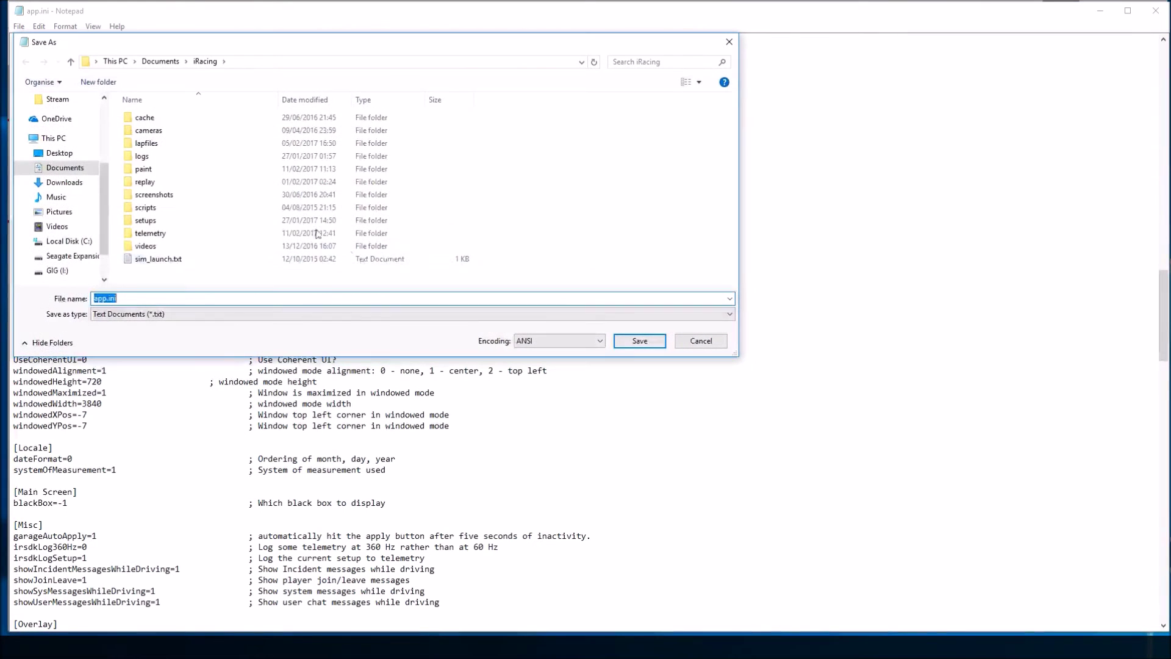
click(111, 298)
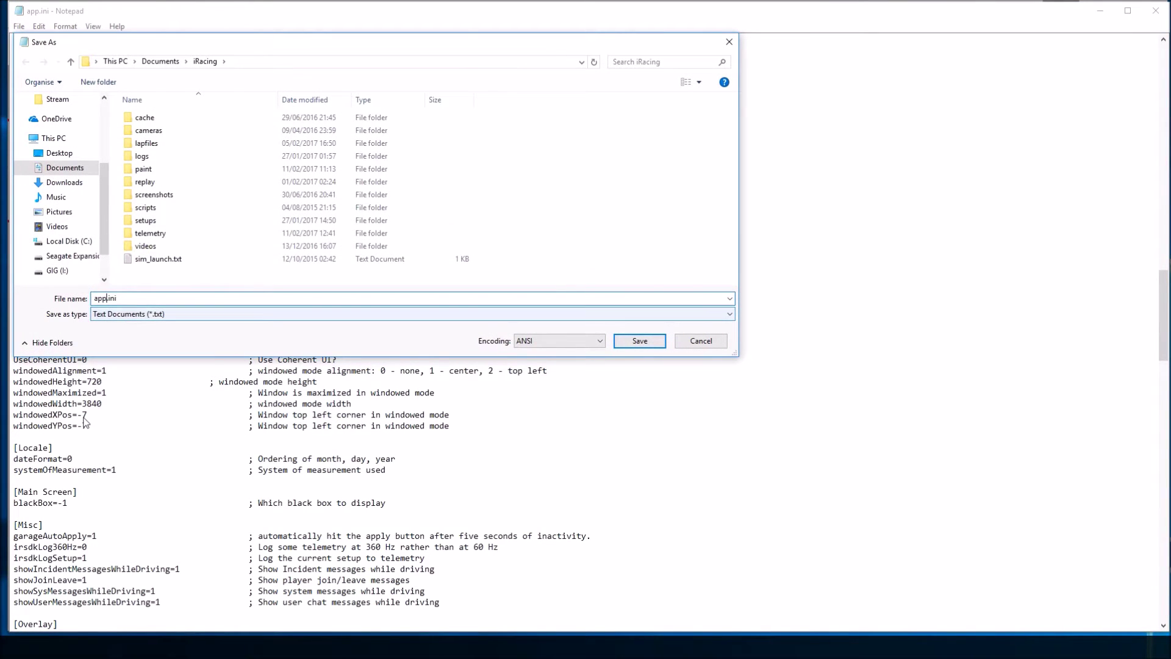
text(old)
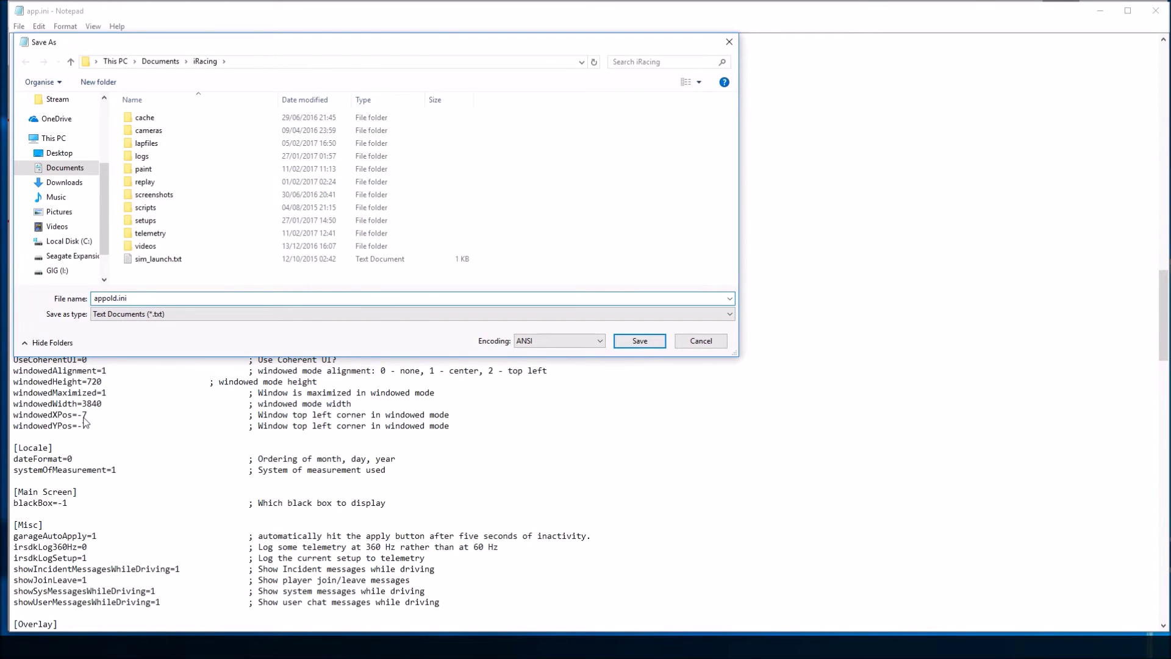
key(Return)
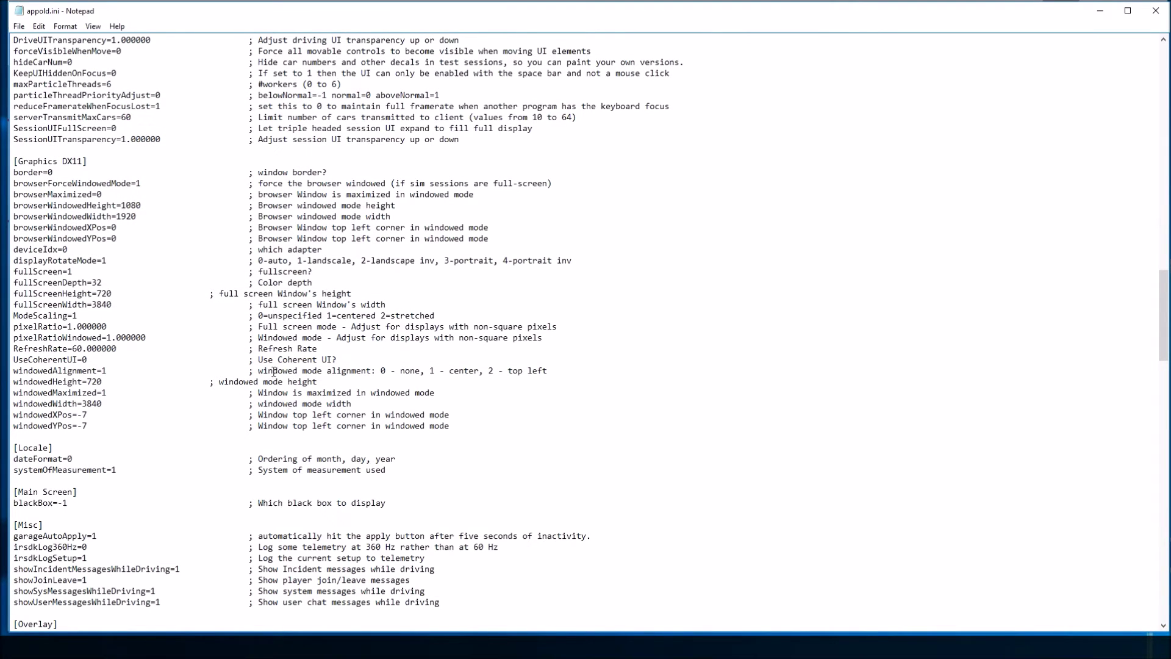
click(18, 27)
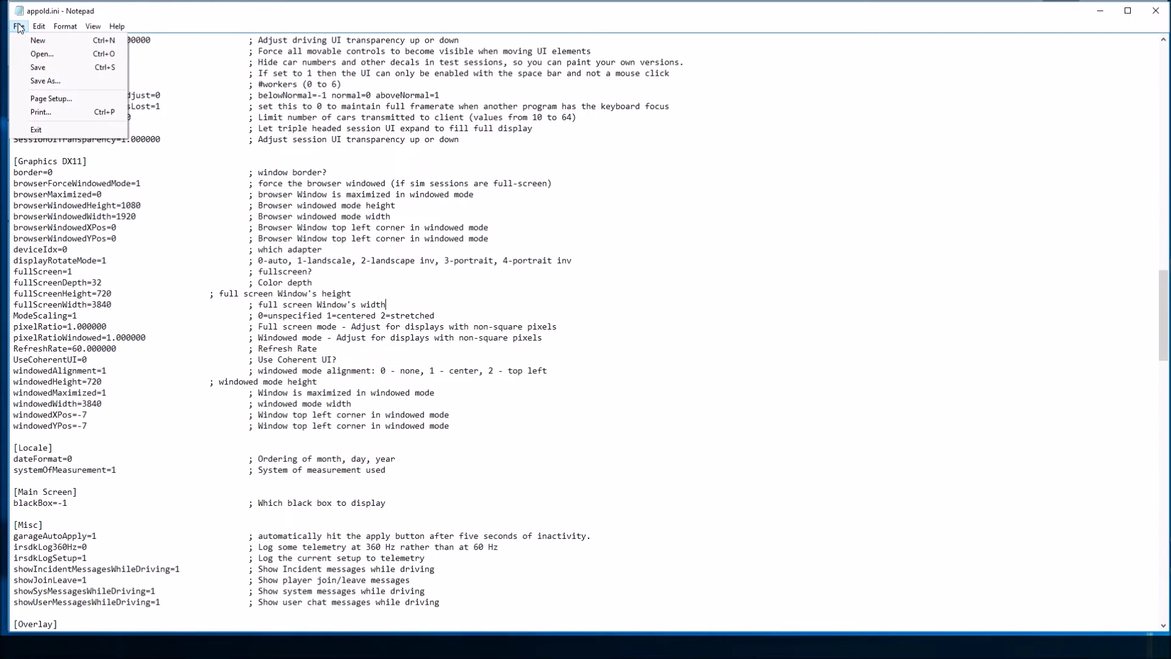
click(49, 67)
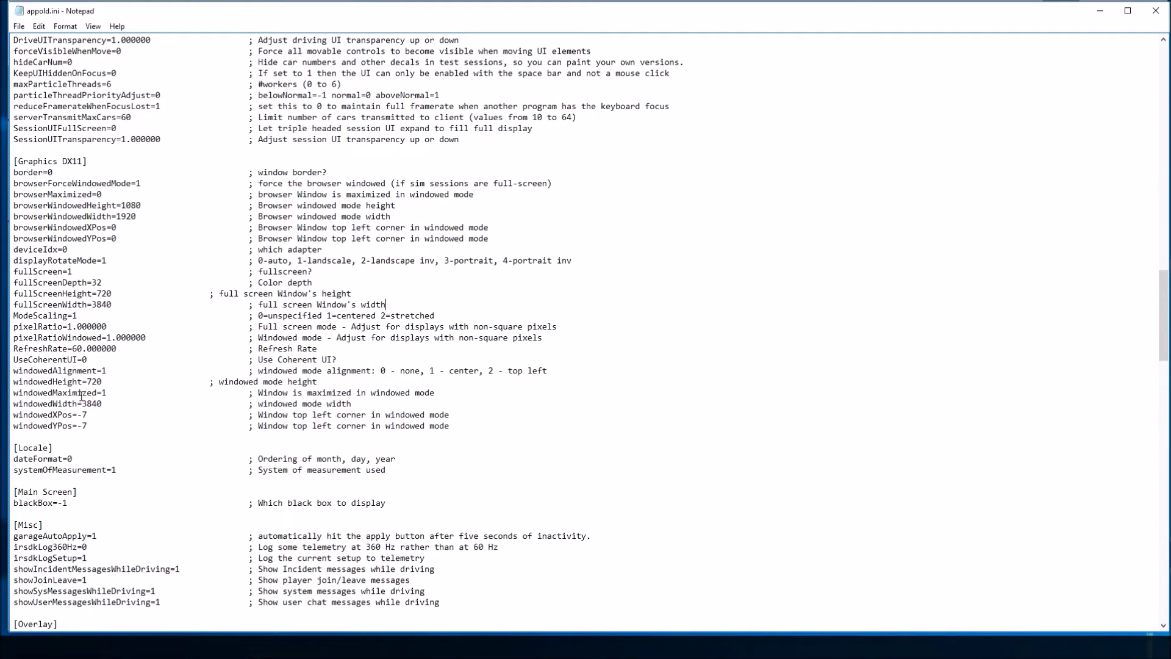
- Close Notepad and Explorer, then launch a Watkins Glen Kia Optima test session without VR
click(1148, 17)
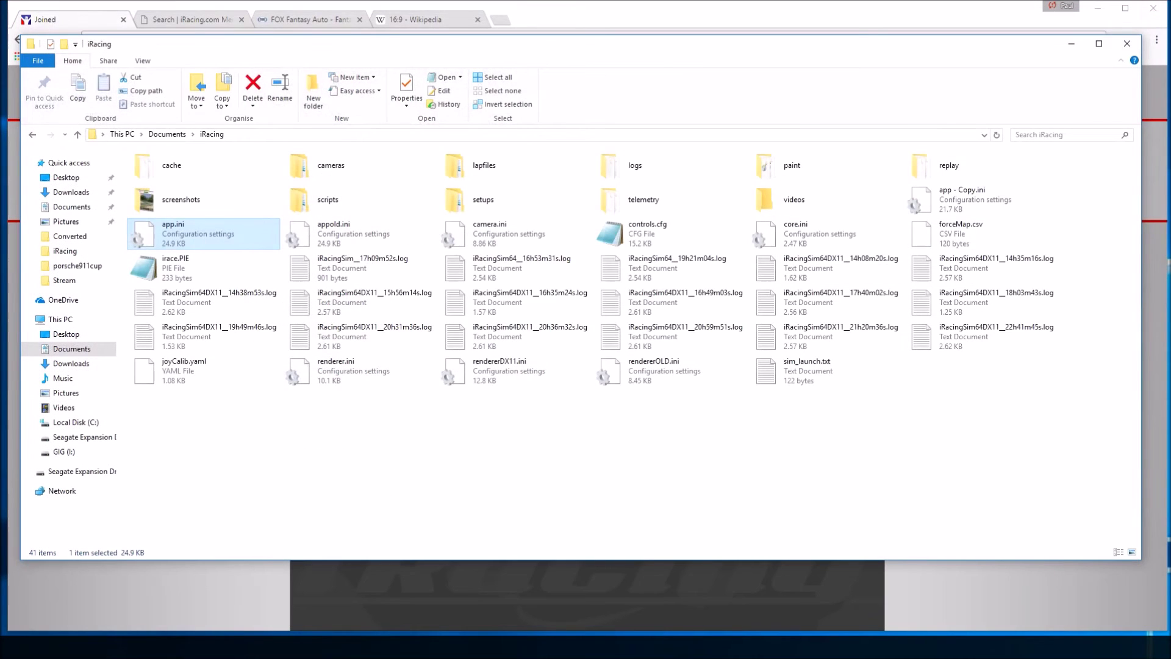
click(1126, 44)
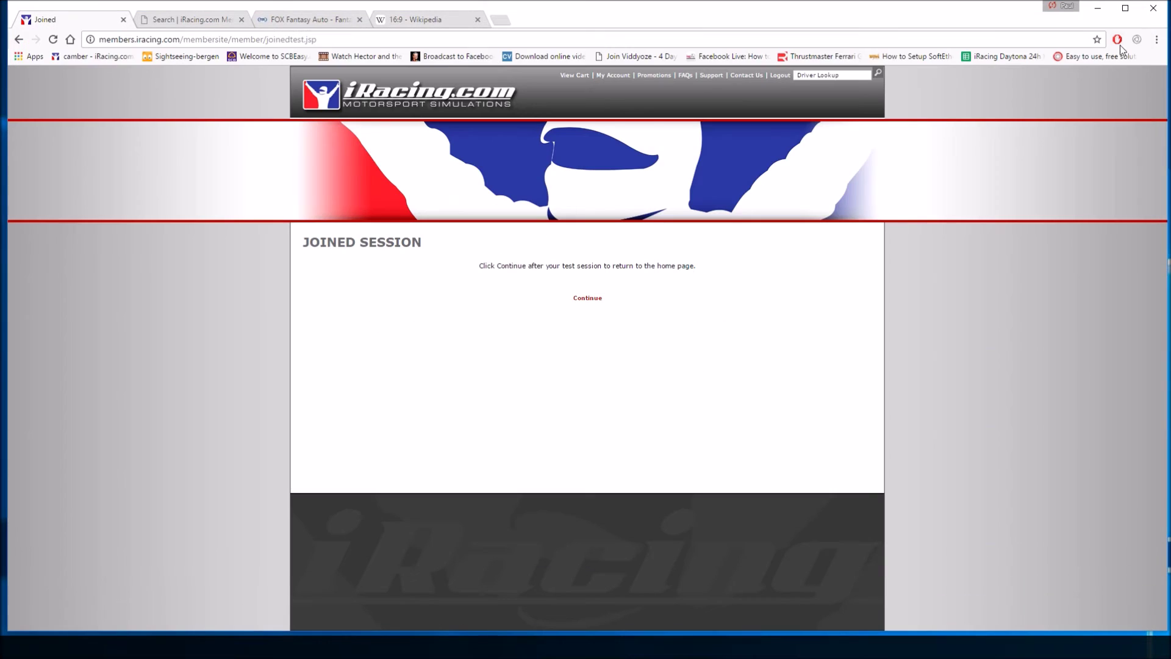
click(19, 39)
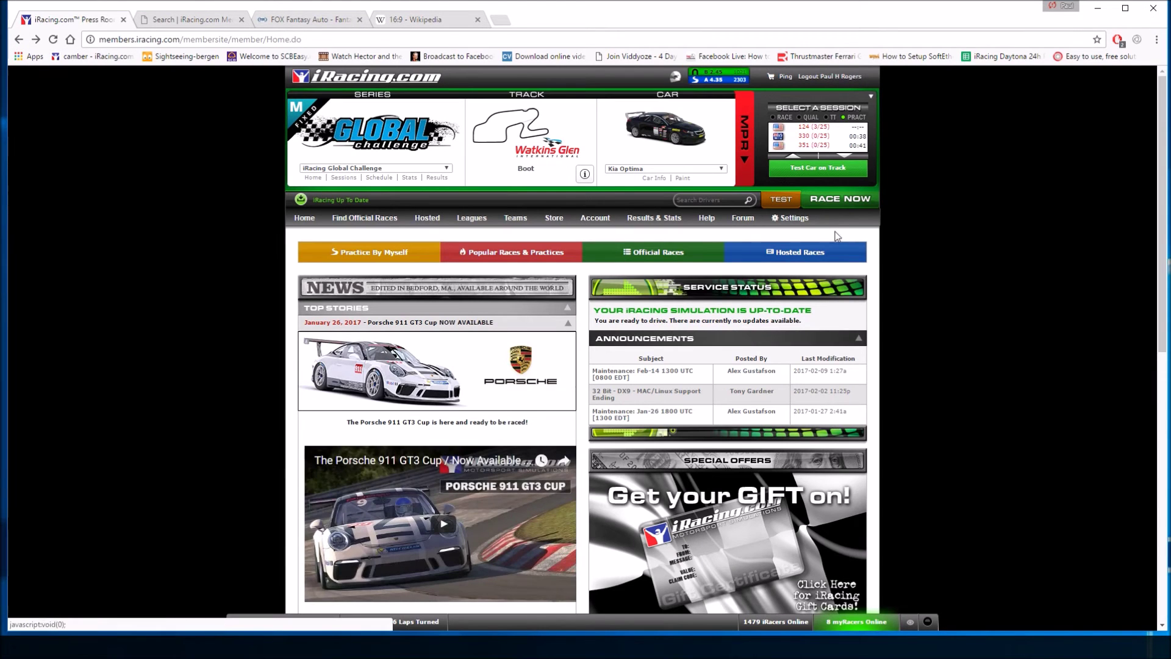
click(822, 169)
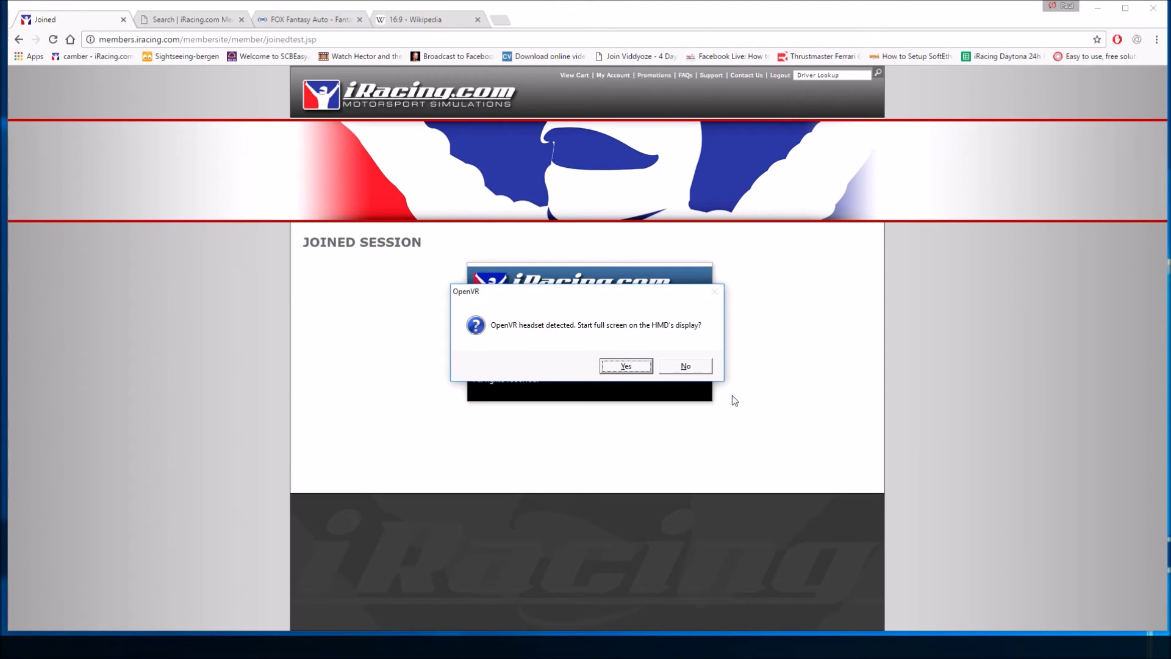
click(686, 368)
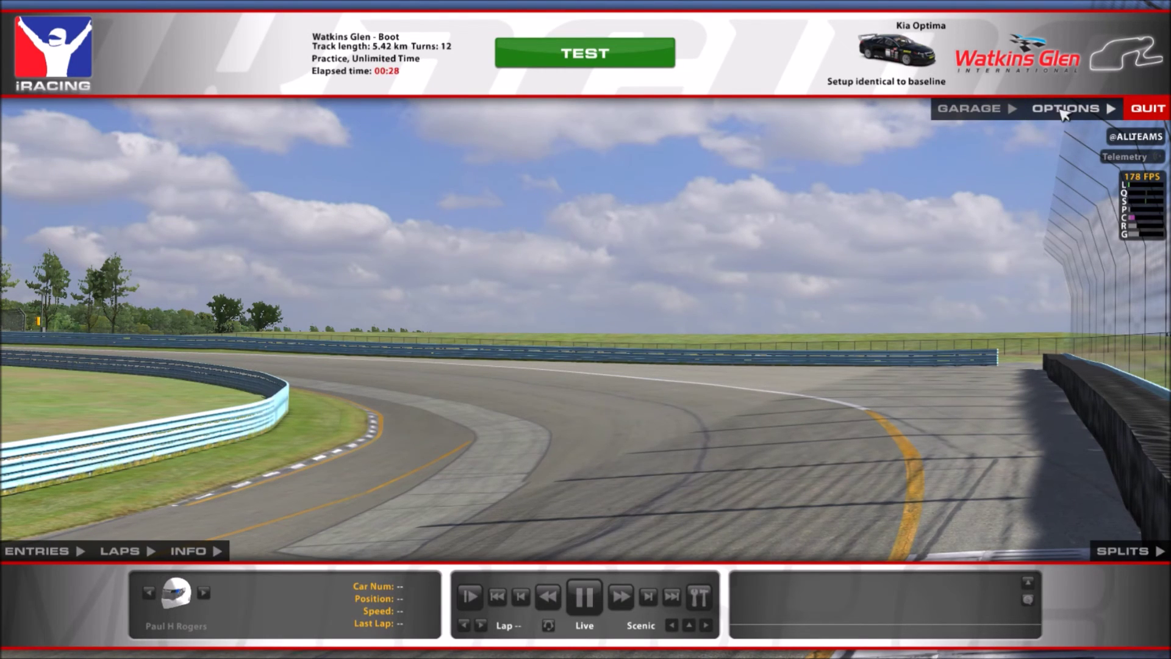
- Check in Graphics options that the resolution is now 3840x720
click(1065, 113)
click(537, 536)
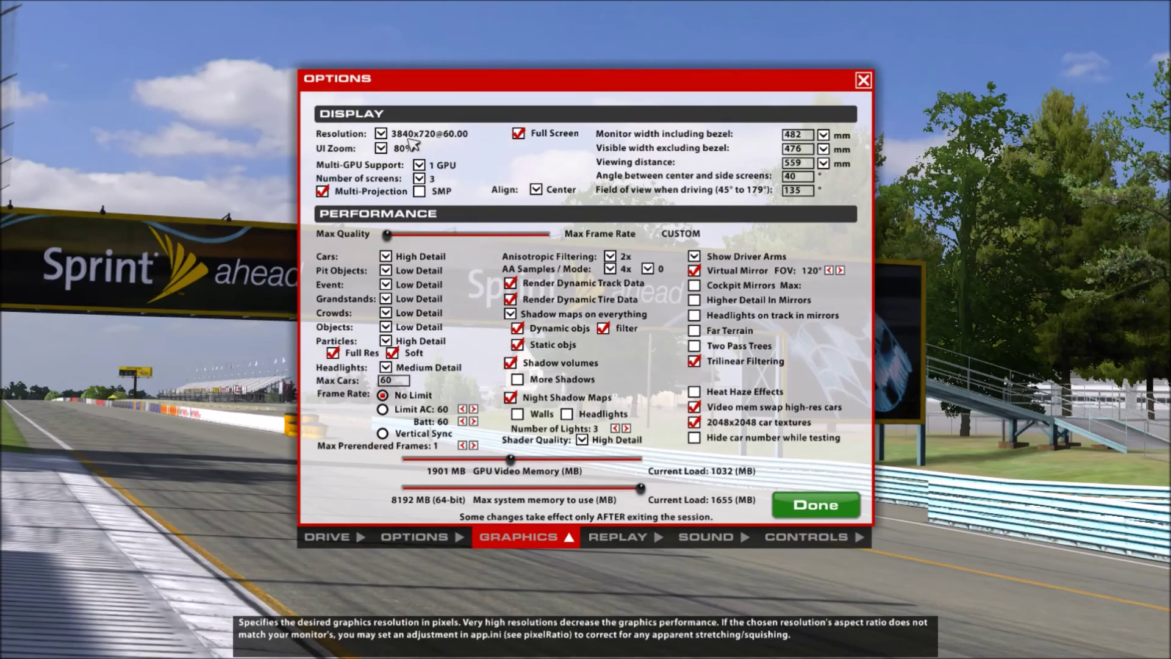
click(383, 135)
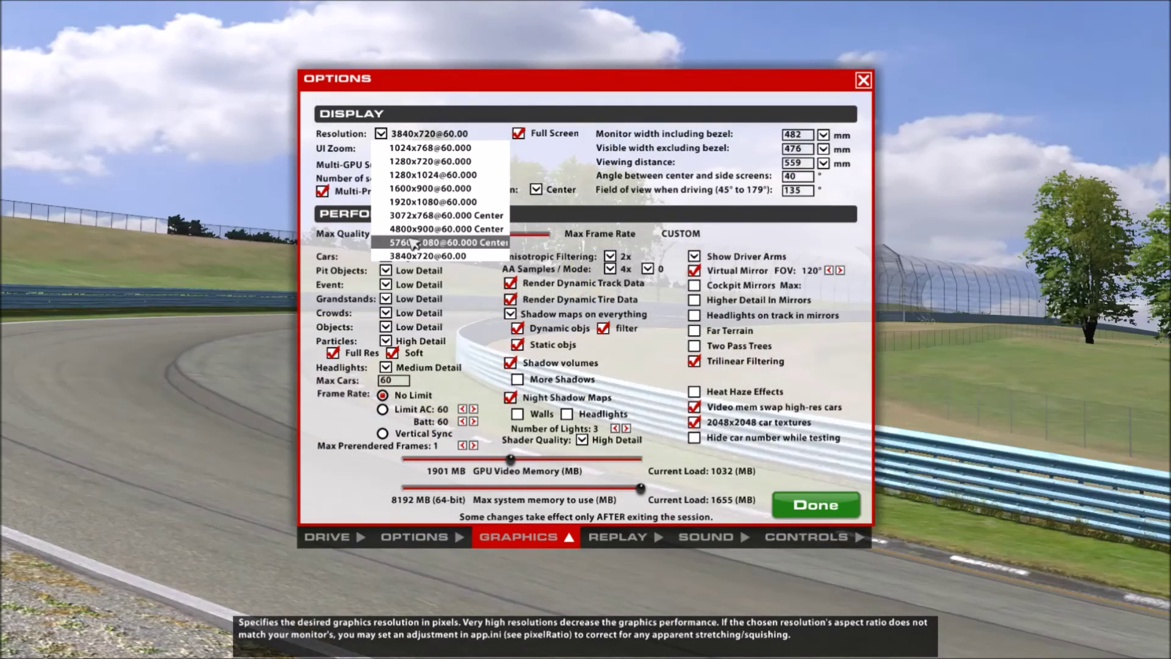
click(443, 257)
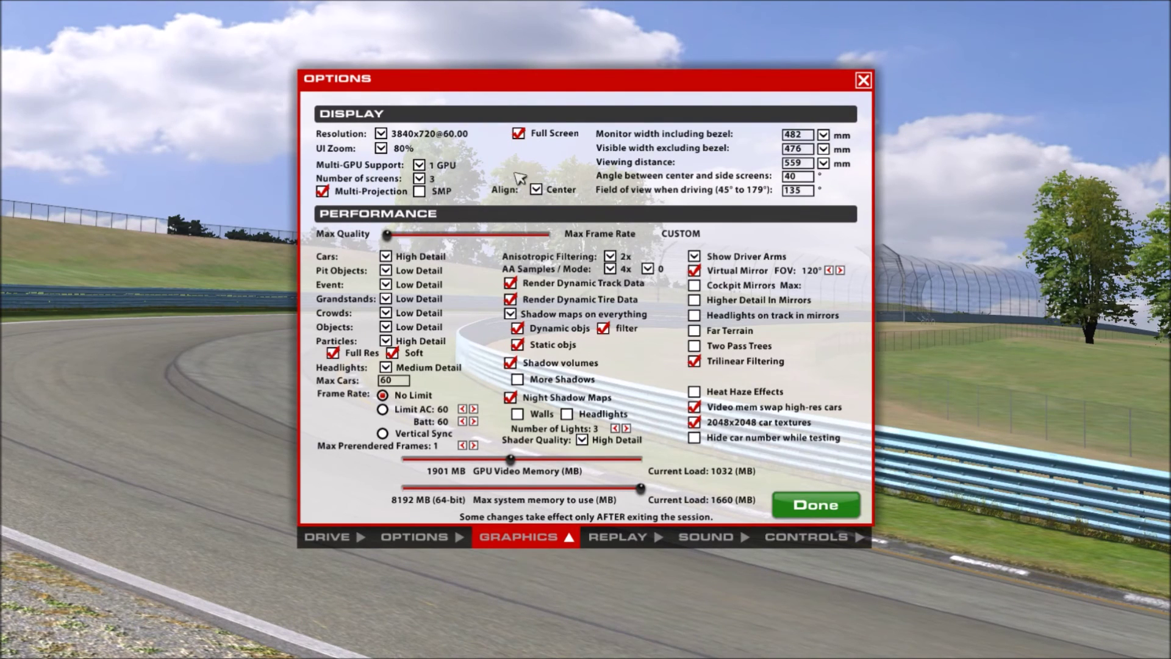
click(813, 505)
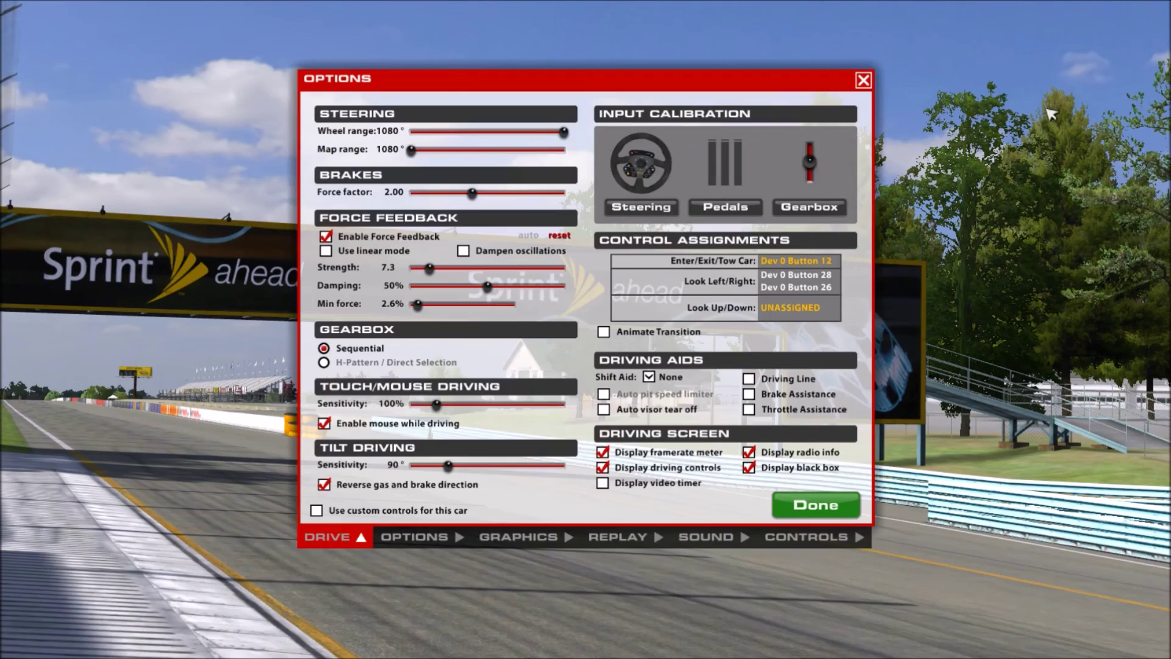
- Set the UI zoom to 66% and get into the car in the pit lane
click(1049, 110)
click(527, 549)
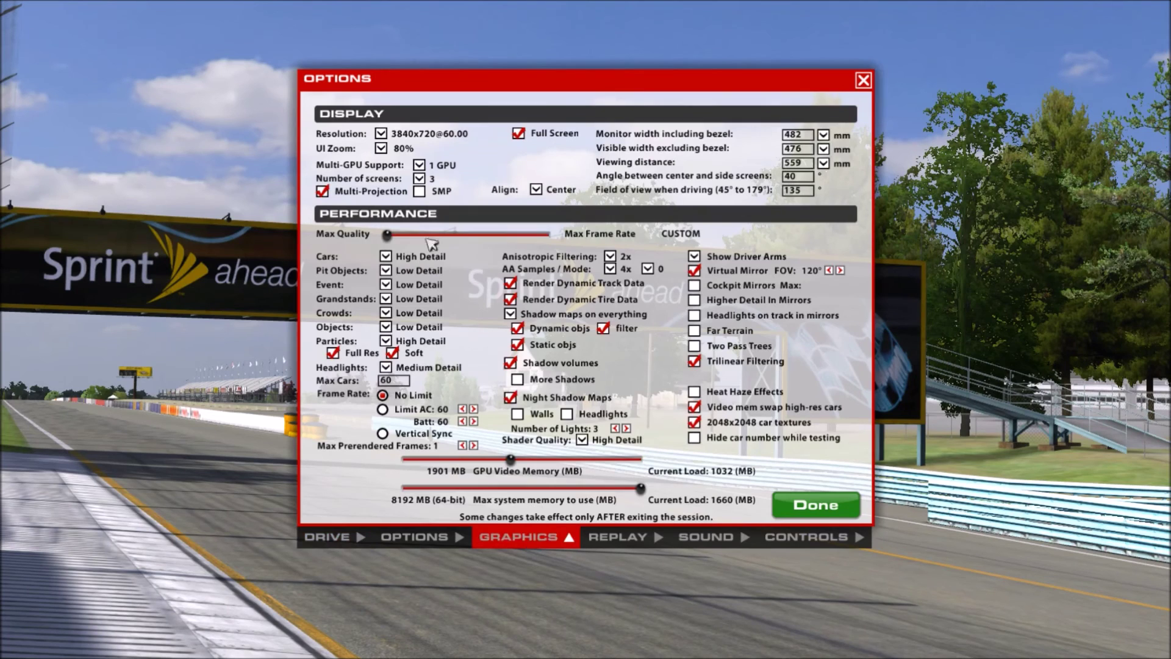
click(381, 149)
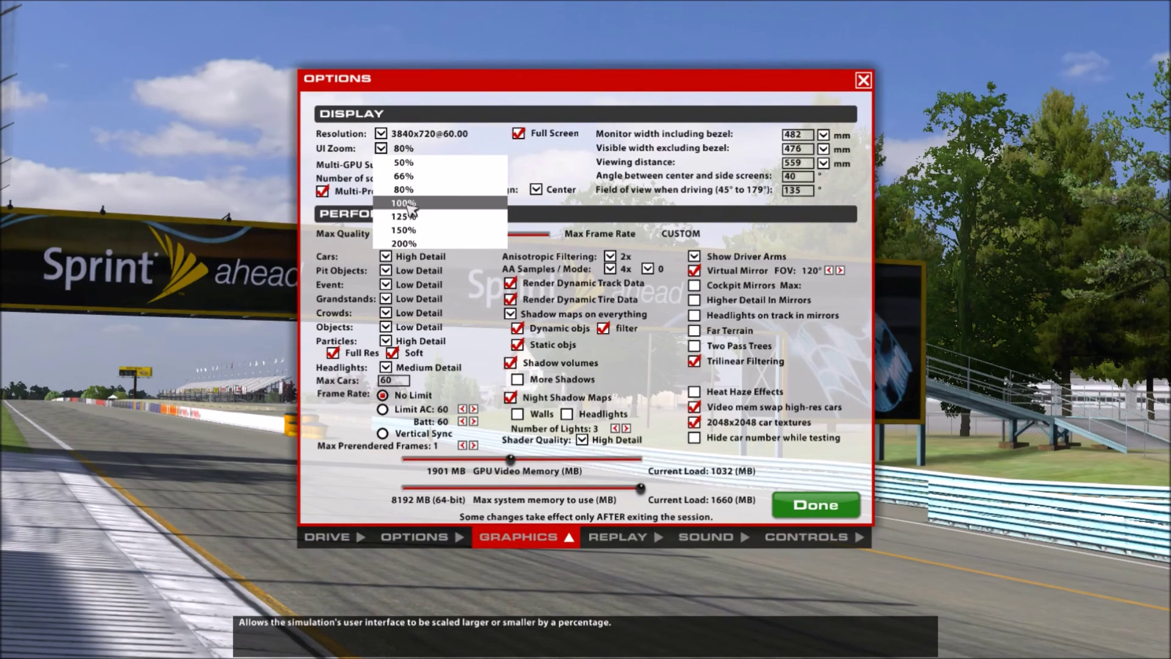
click(404, 176)
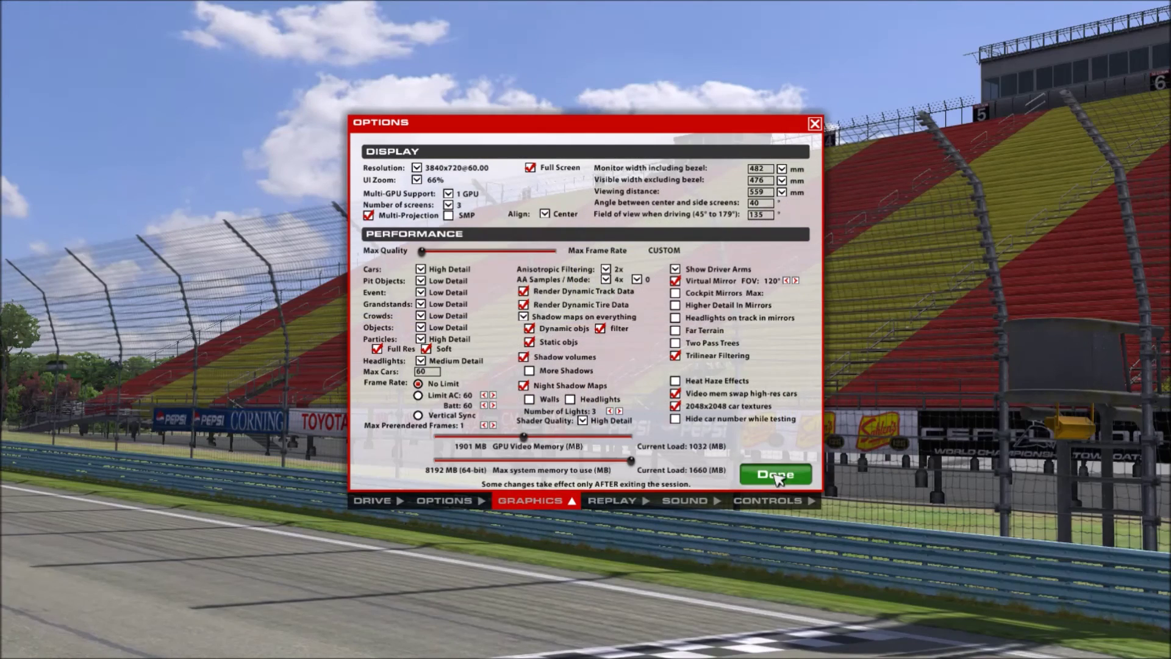
click(777, 478)
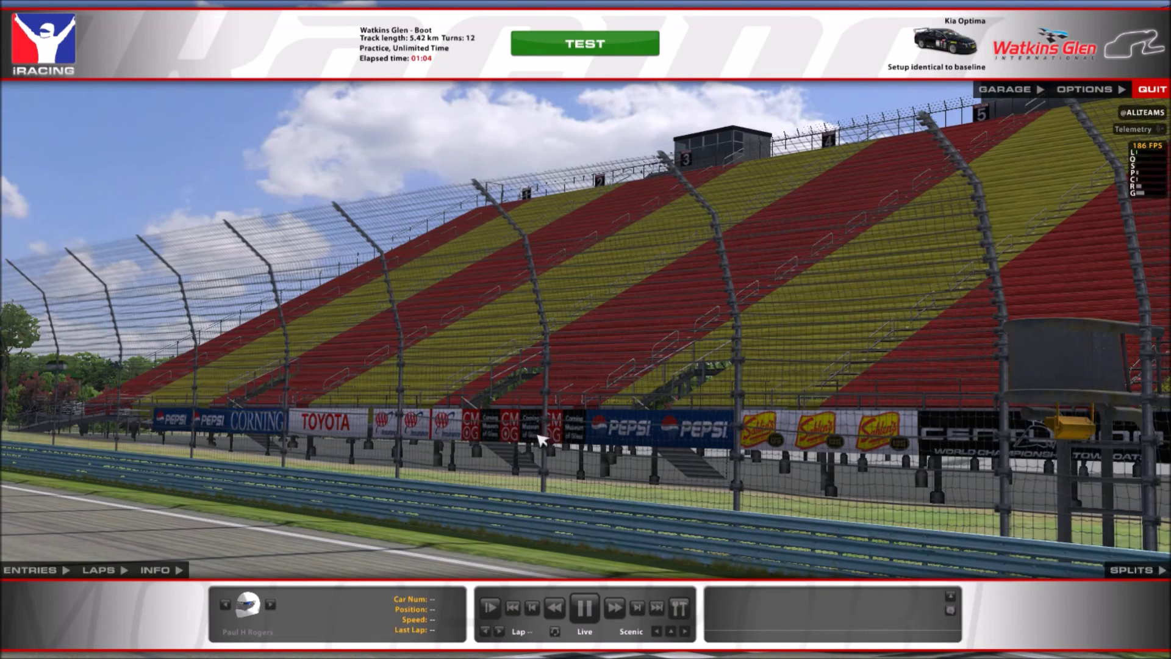
click(608, 52)
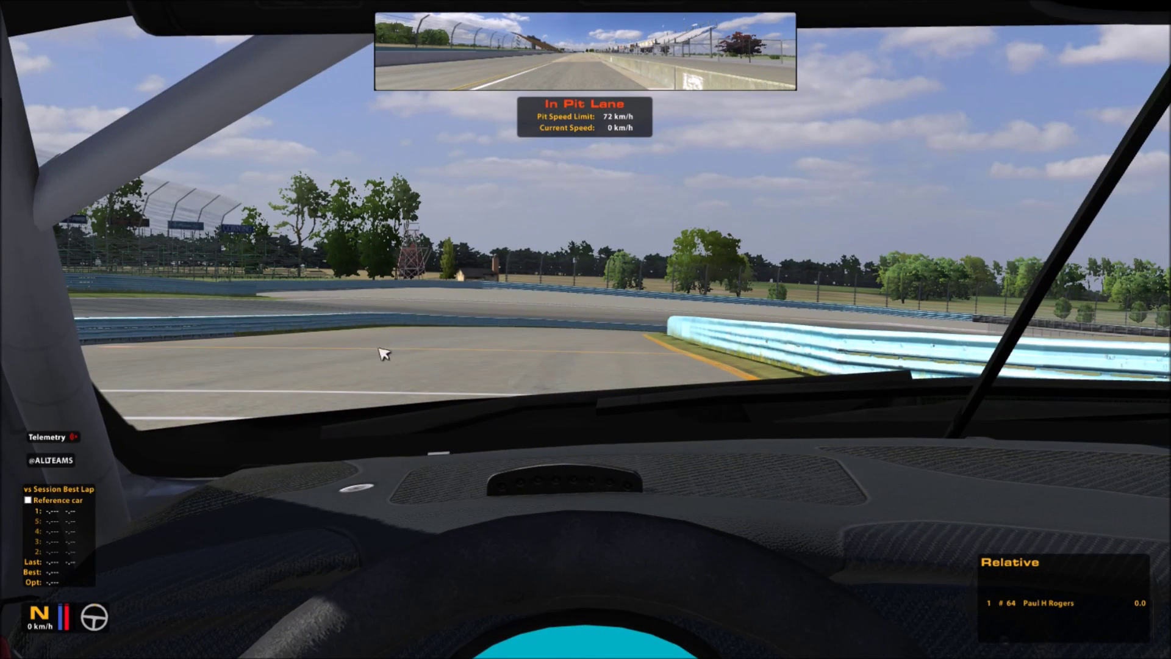
- Show the Kia Optima cockpit view in the Watkins Glen pit lane
key(Escape)
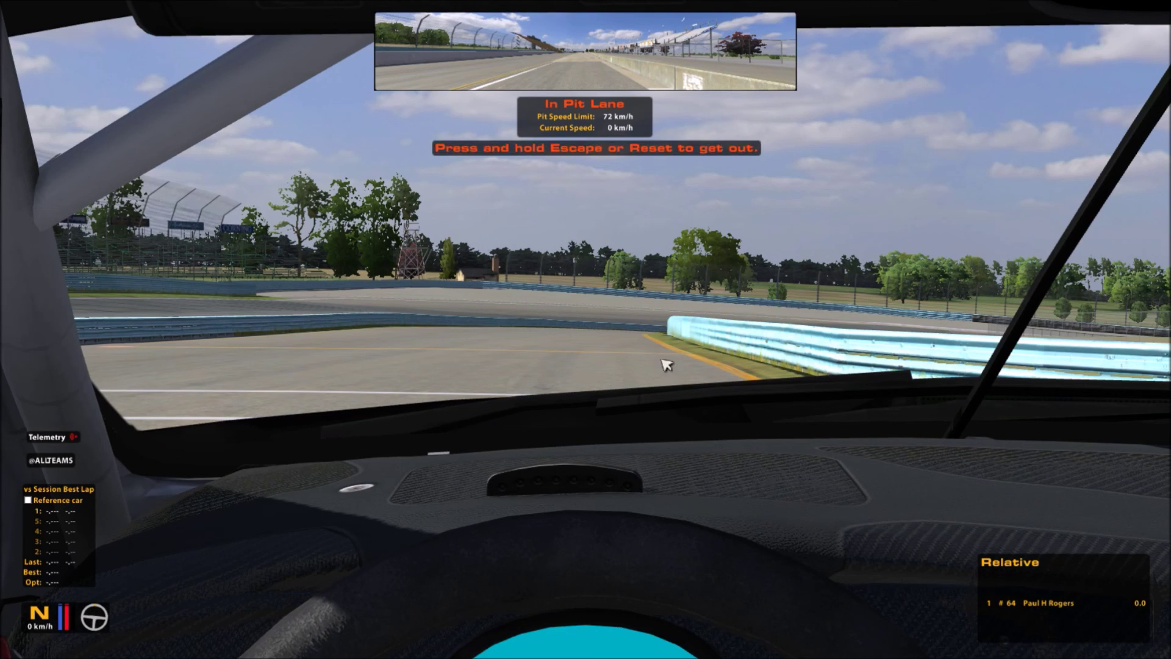